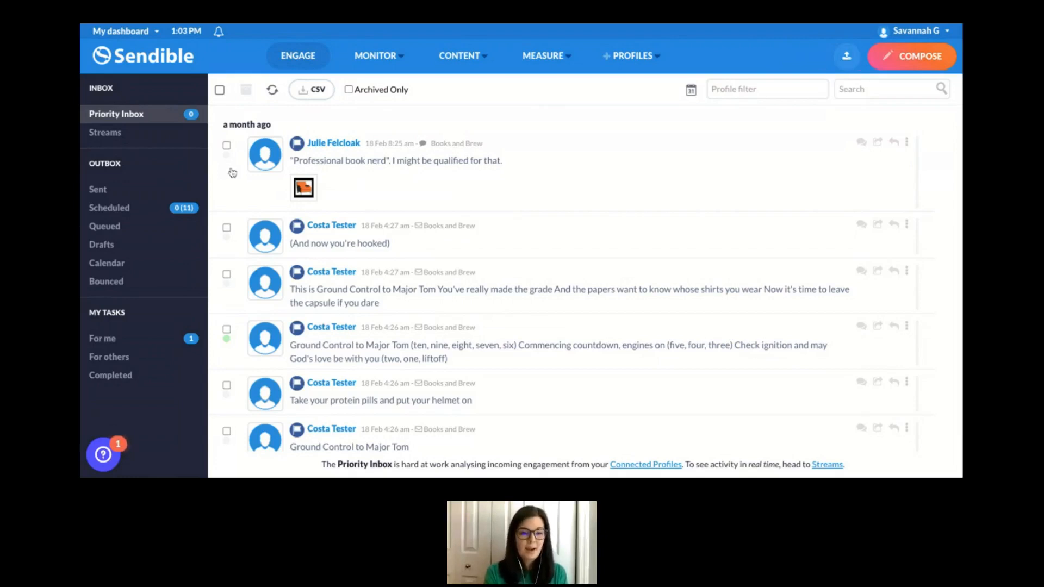
Look through the Scheduled, Queued and Drafts outbox lists for their bulk import options and return to the Engage inbox.
{"action": "left_click", "coordinate": [138, 209]}
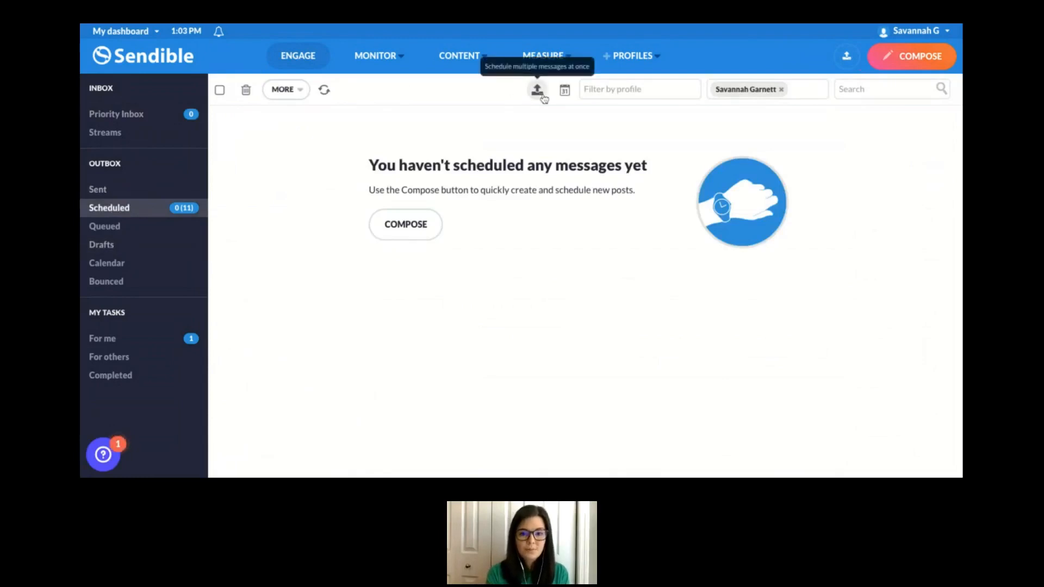
{"action": "left_click", "coordinate": [111, 229]}
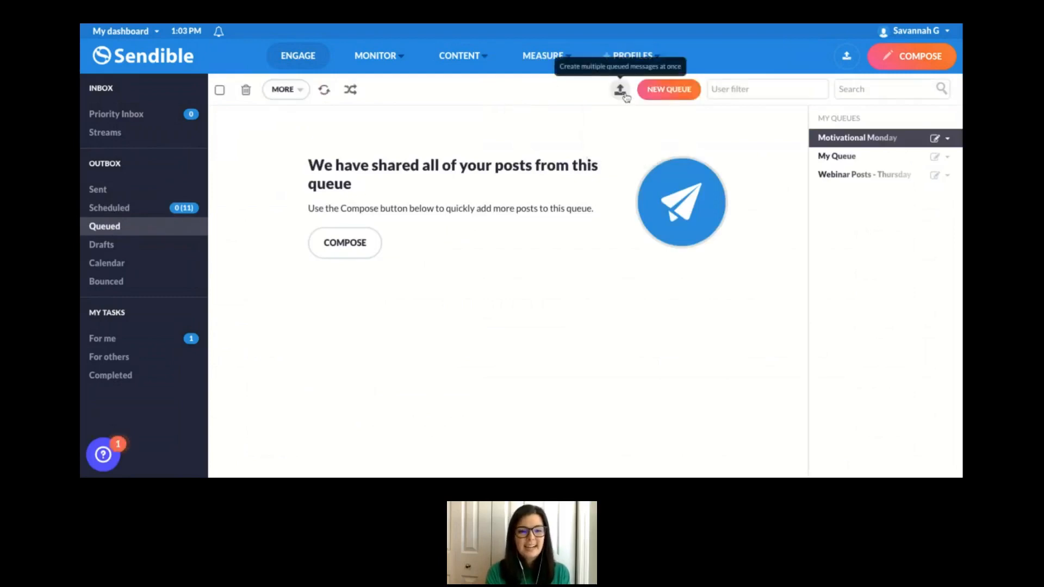
{"action": "left_click", "coordinate": [103, 245]}
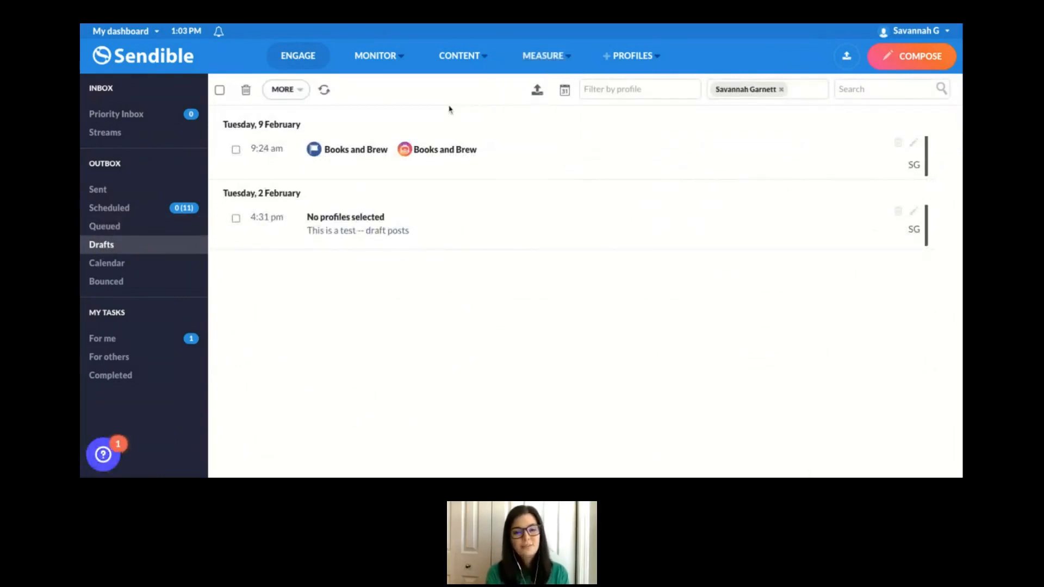
{"action": "left_click", "coordinate": [298, 55]}
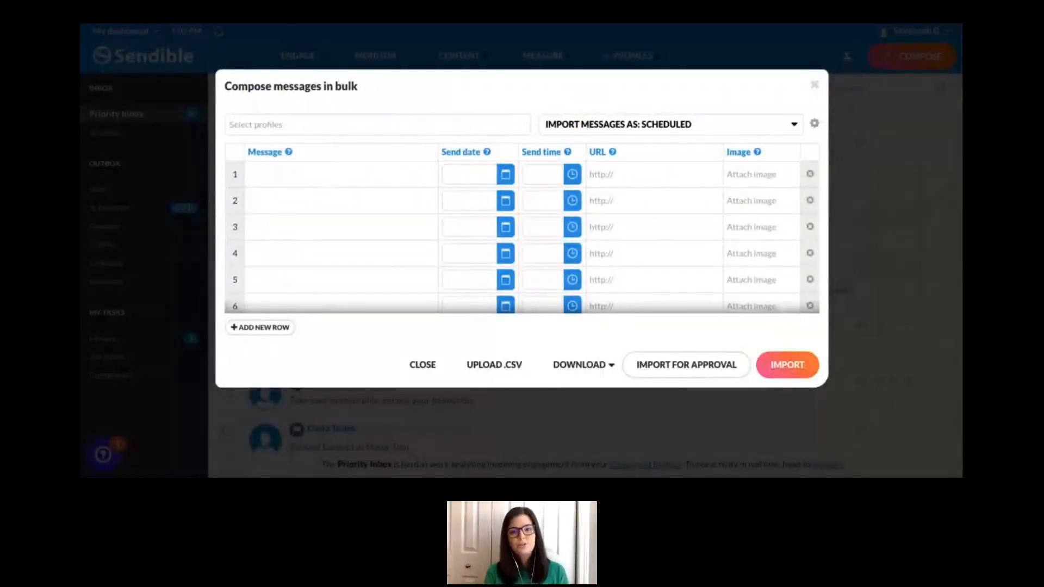
Choose the Books and Brew Facebook page as the profile for the bulk messages.
{"action": "left_click", "coordinate": [432, 128]}
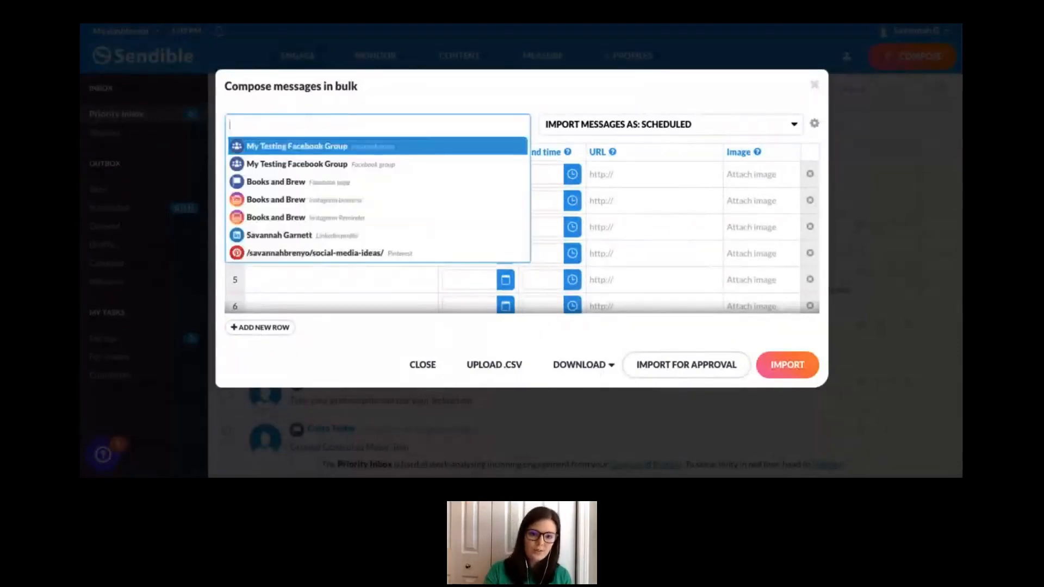
{"action": "left_click", "coordinate": [288, 184]}
{"action": "left_click", "coordinate": [387, 120]}
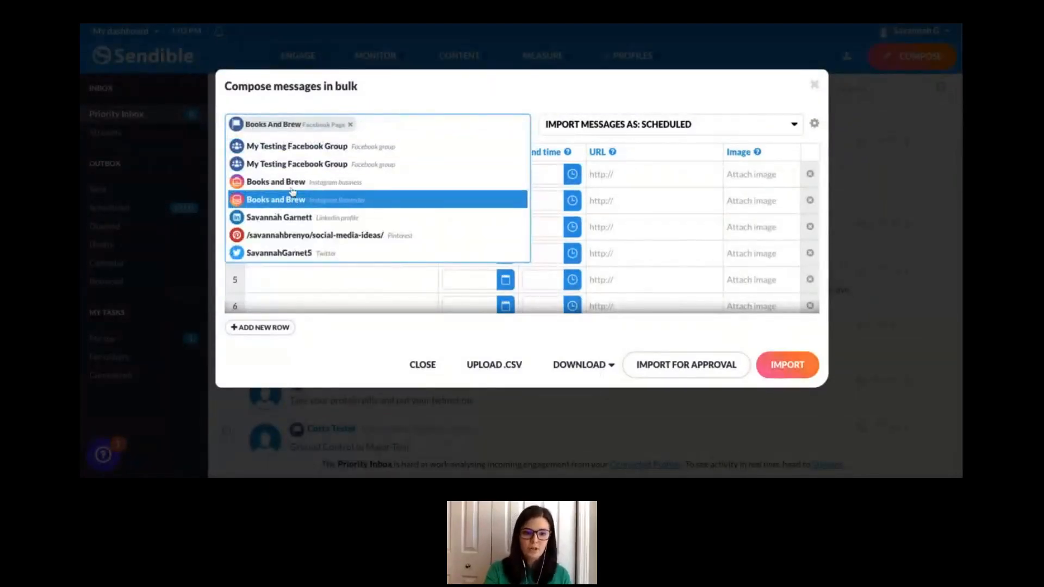
{"action": "left_click", "coordinate": [441, 103]}
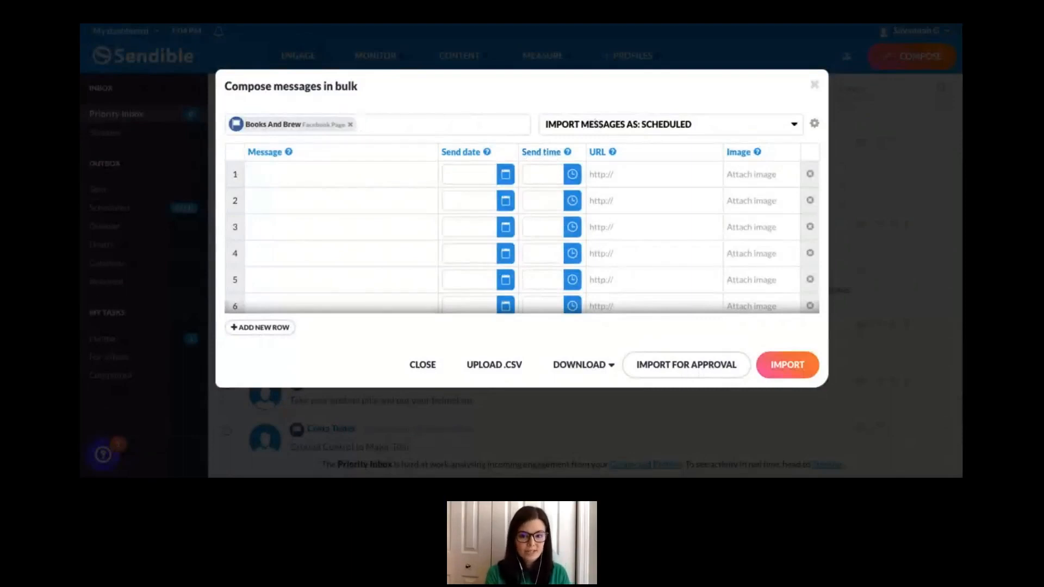
Try importing the messages into the Webinar Posts - Thursday queue, and restore the import type to Scheduled.
{"action": "left_click", "coordinate": [576, 130]}
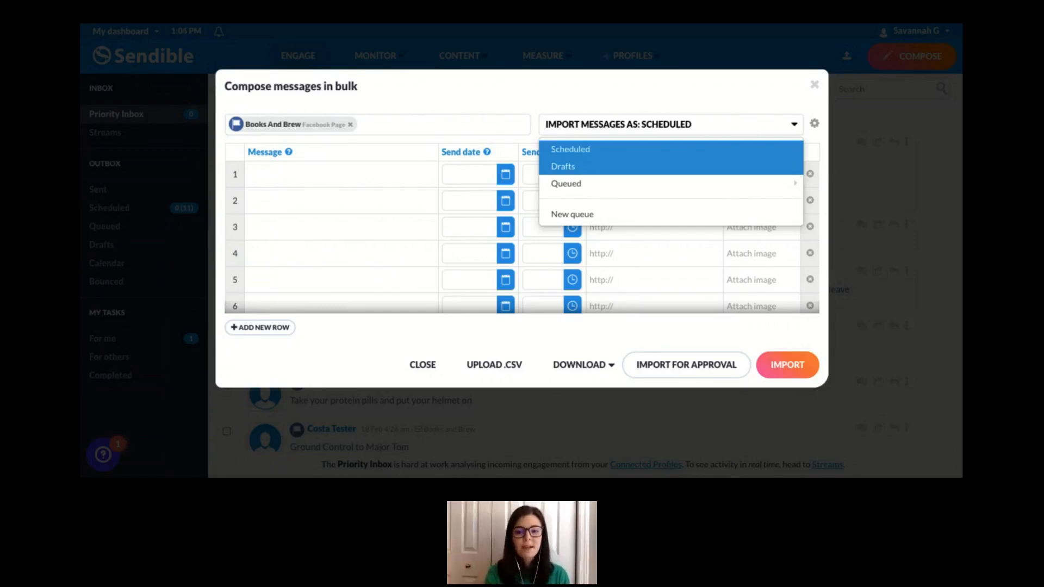
{"action": "mouse_move", "coordinate": [572, 188]}
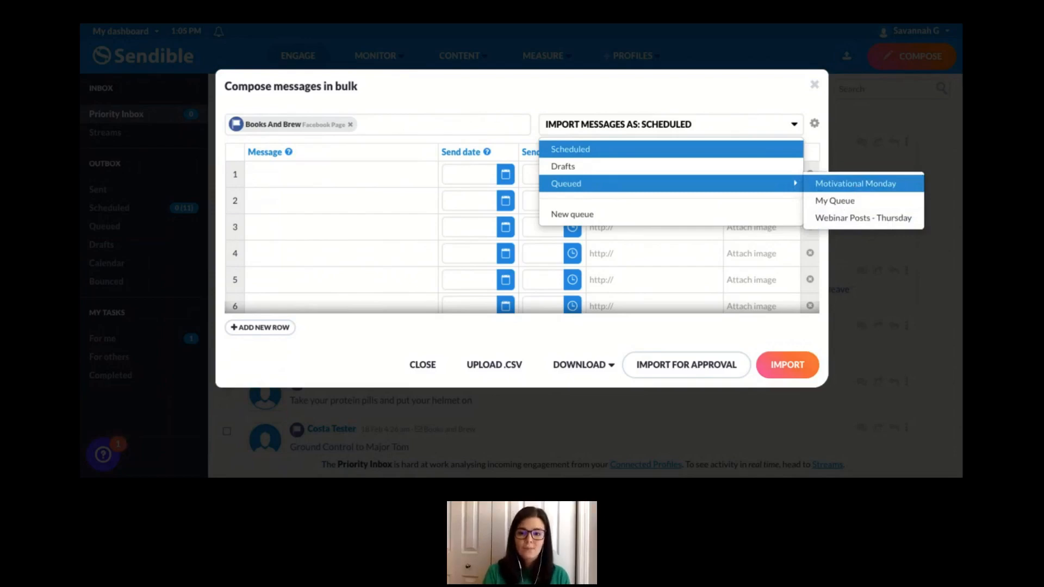
{"action": "left_click", "coordinate": [760, 95]}
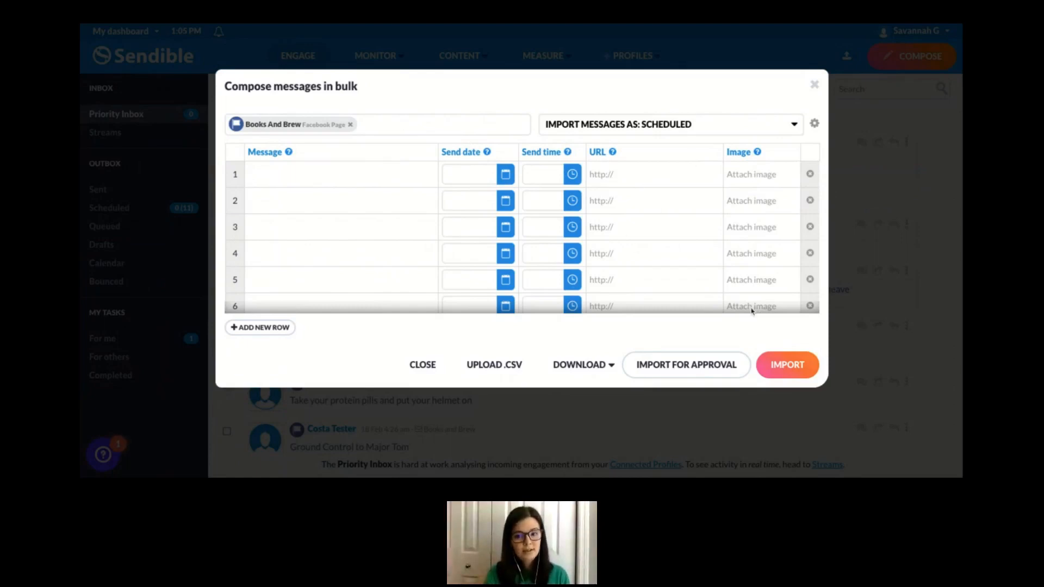
{"action": "left_click", "coordinate": [659, 123]}
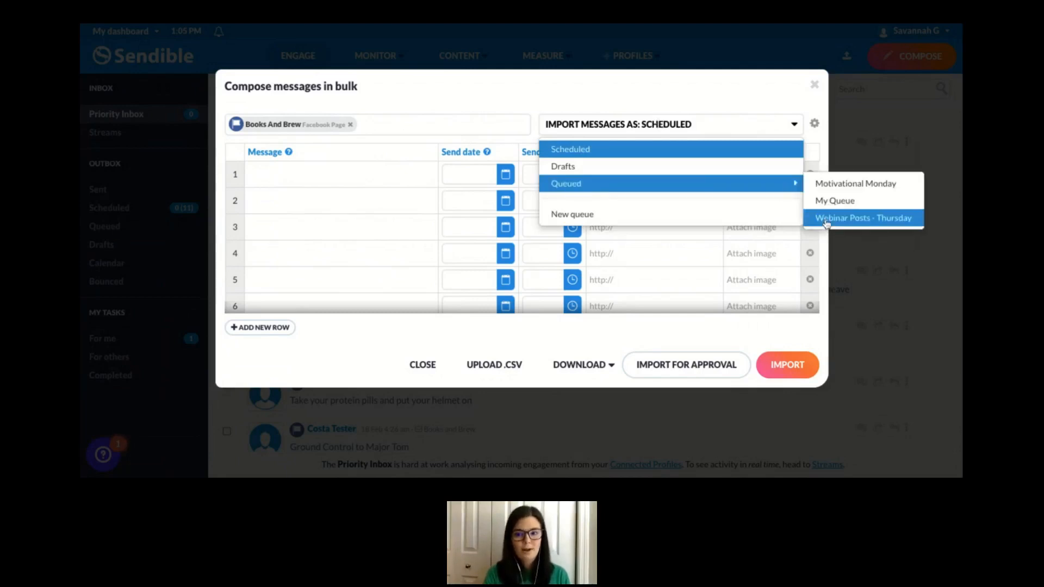
{"action": "left_click", "coordinate": [827, 221]}
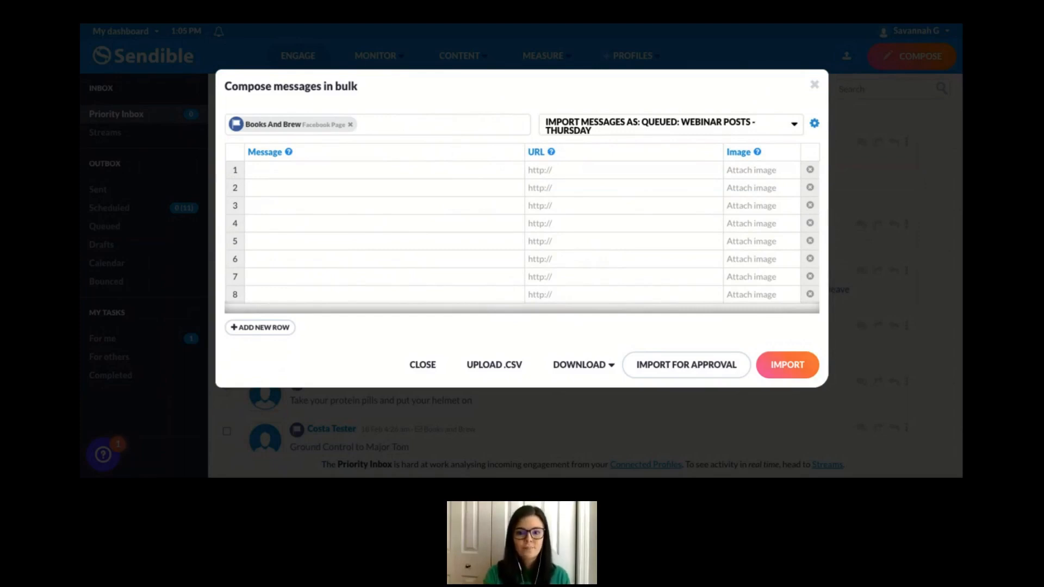
{"action": "left_click", "coordinate": [578, 124]}
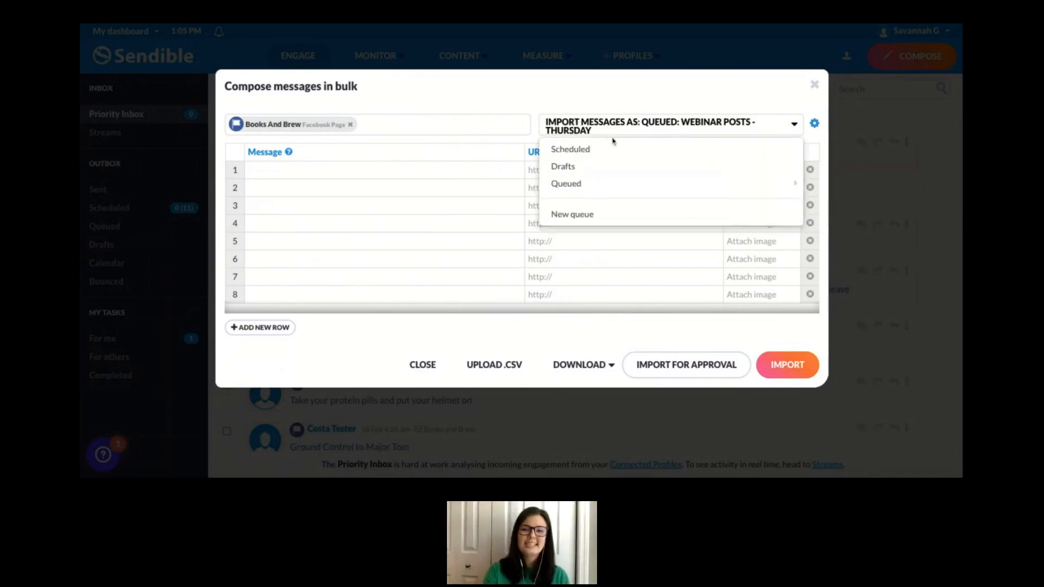
{"action": "left_click", "coordinate": [578, 148]}
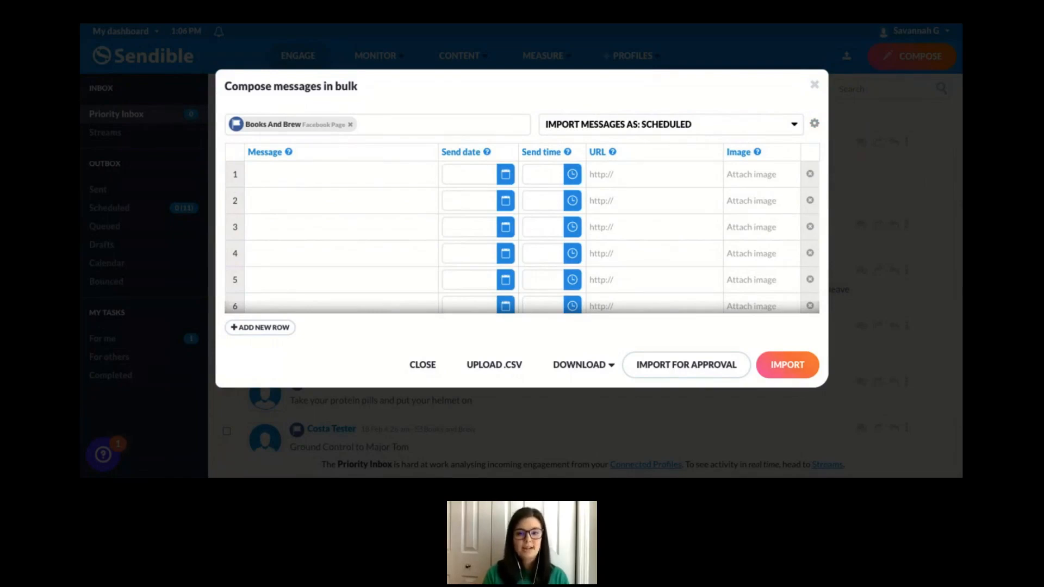
Write "Happy Thursday!" with a smiley emoji as the message in row 1.
{"action": "left_click", "coordinate": [279, 178]}
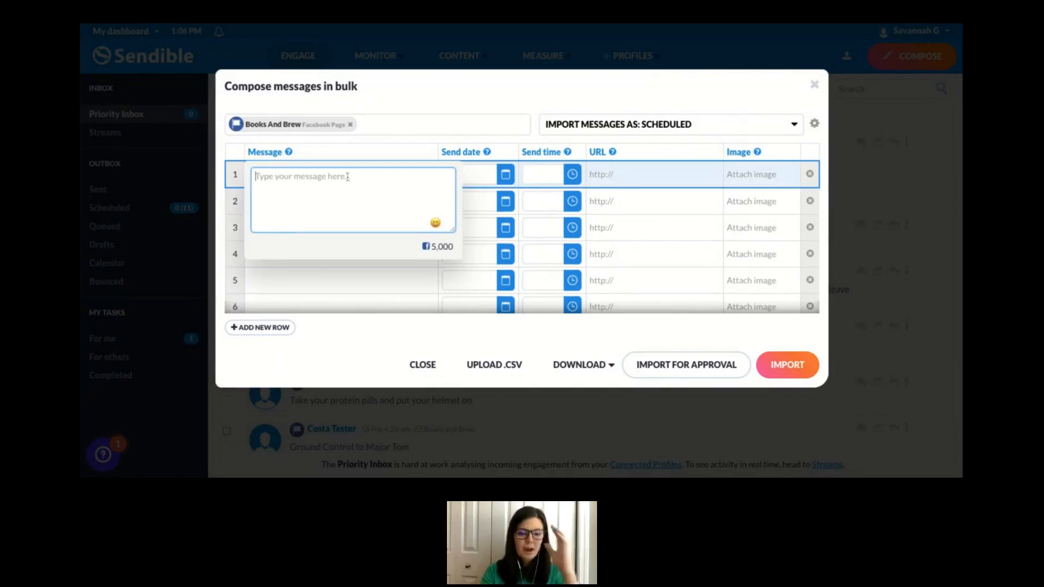
{"action": "type", "text": "Happy "}
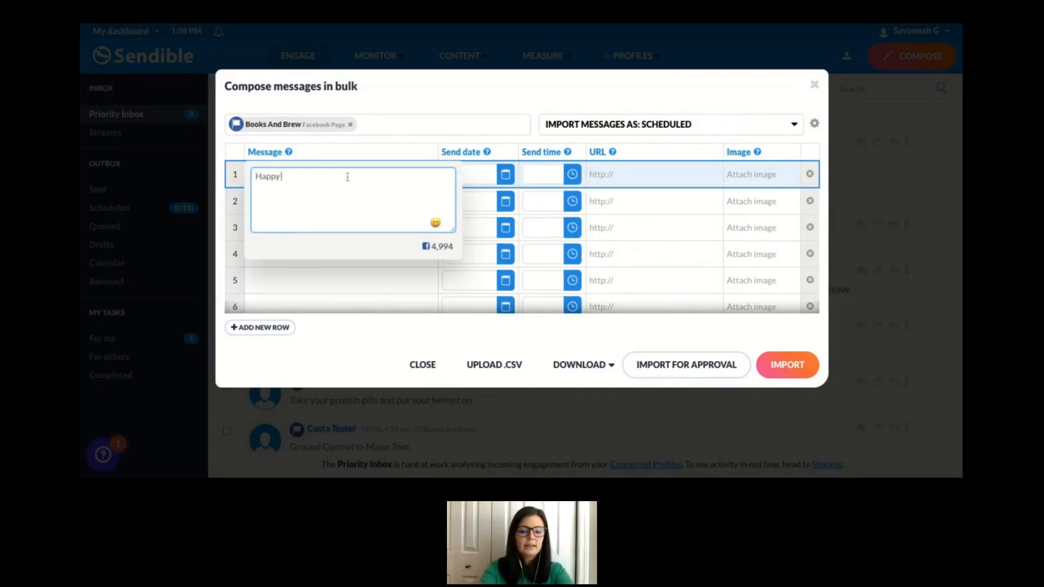
{"action": "type", "text": "Thursday!"}
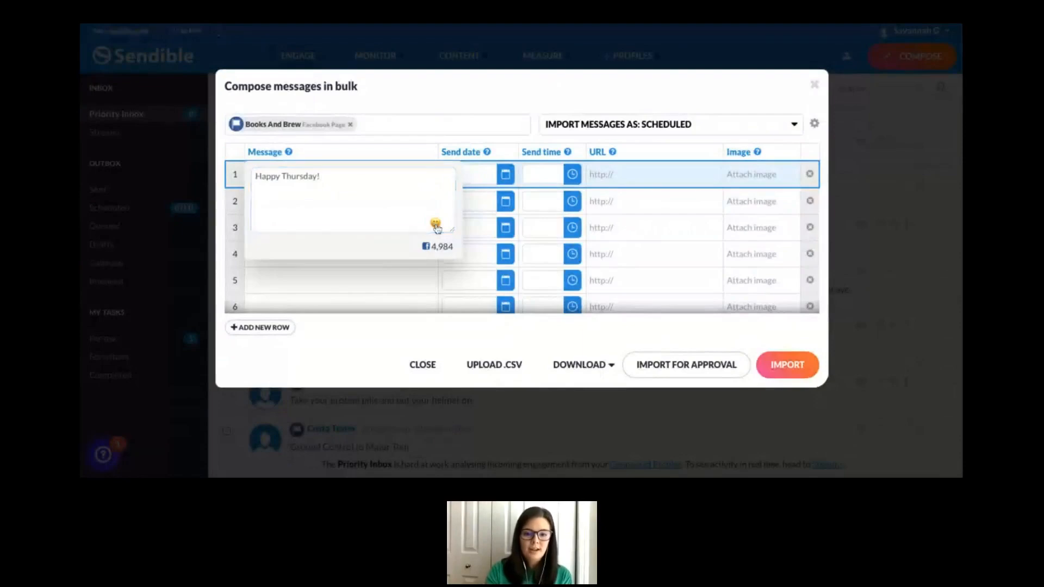
{"action": "left_click", "coordinate": [435, 223]}
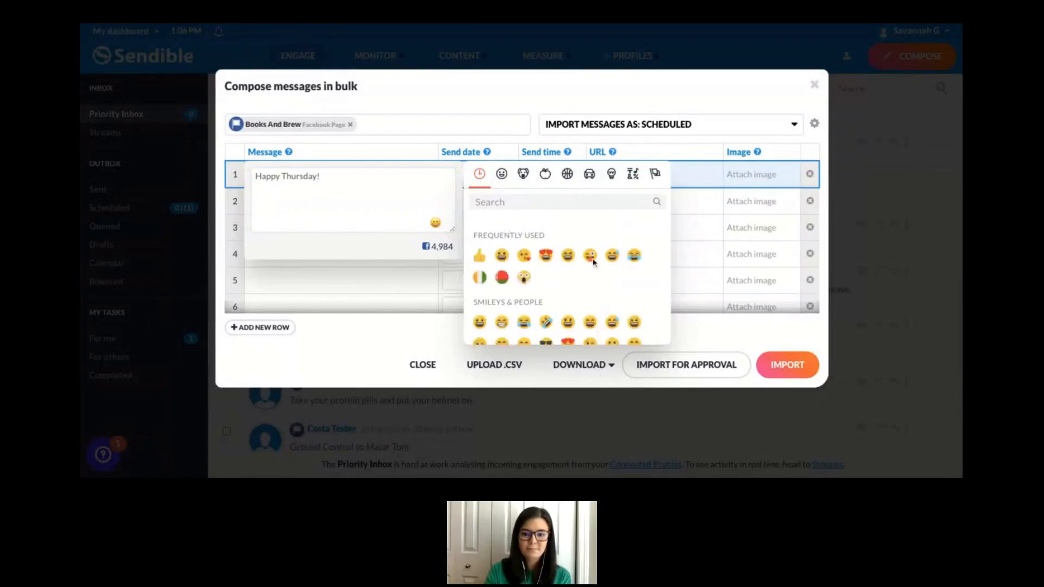
{"action": "left_click", "coordinate": [592, 257]}
{"action": "left_click", "coordinate": [339, 187]}
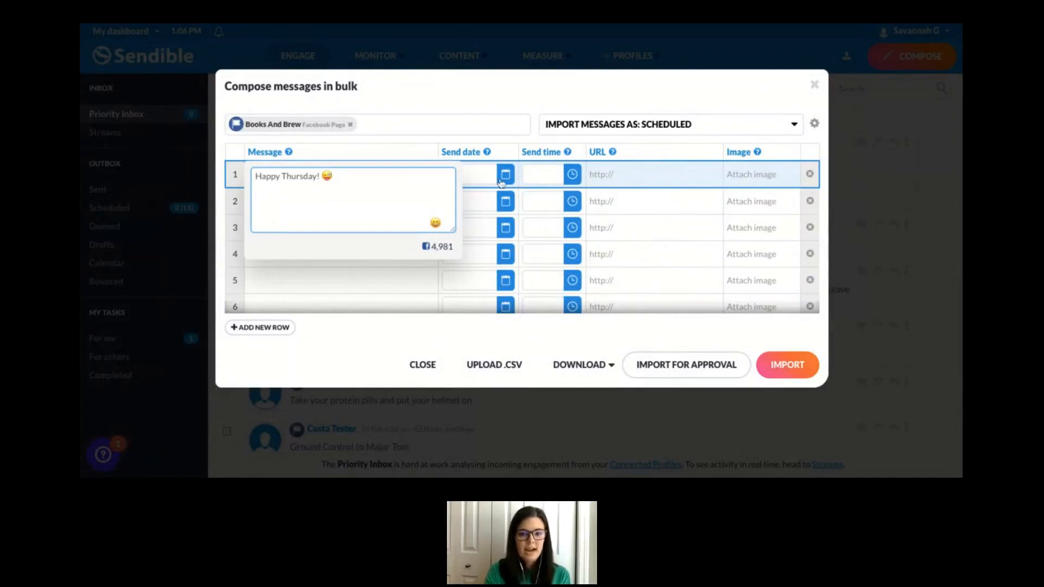
Schedule the row 1 message for 2021/03/19 at 07:00 am.
{"action": "left_click", "coordinate": [478, 182]}
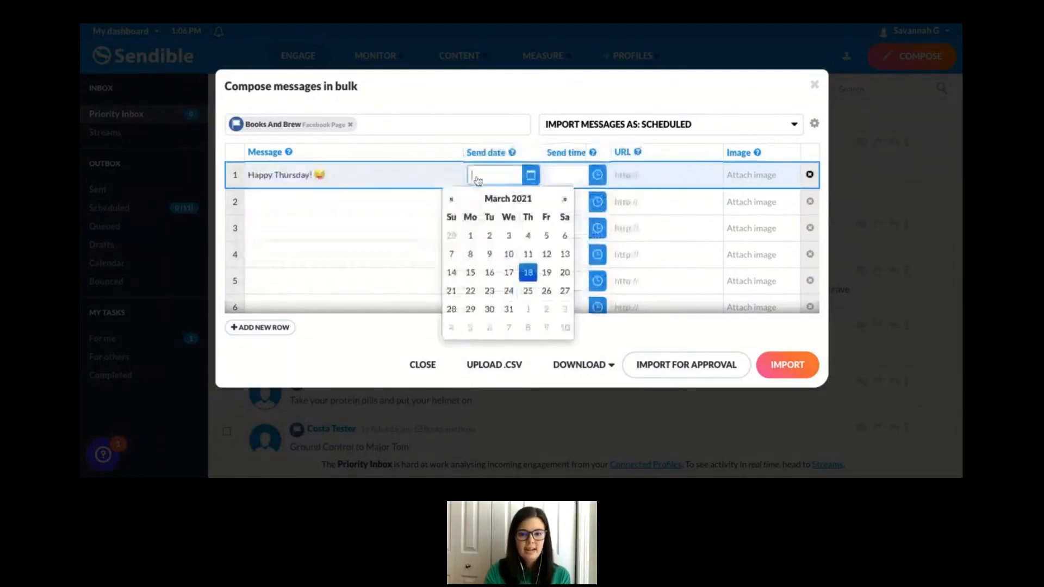
{"action": "left_click", "coordinate": [532, 175]}
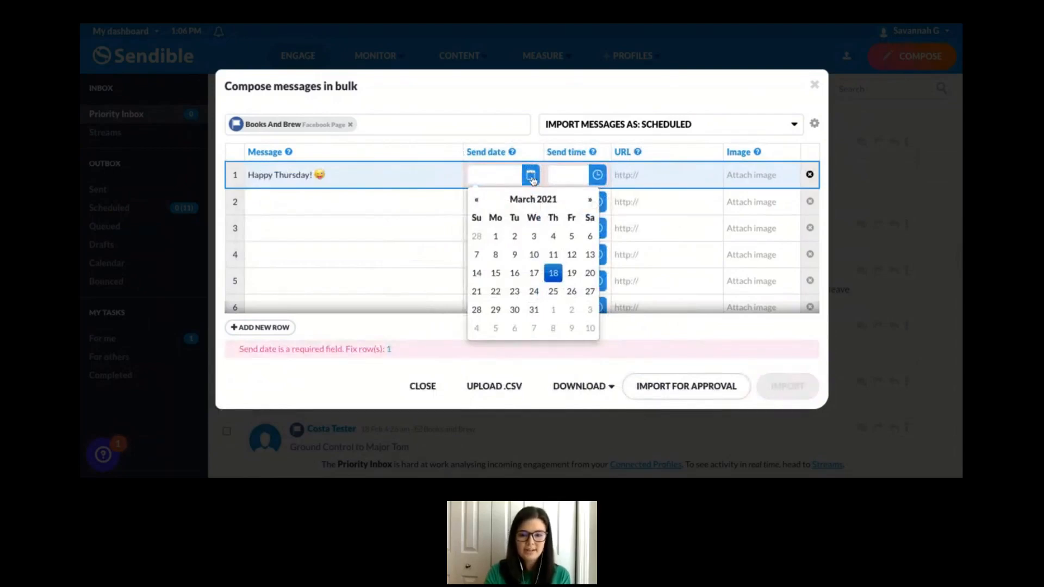
{"action": "left_click", "coordinate": [572, 273]}
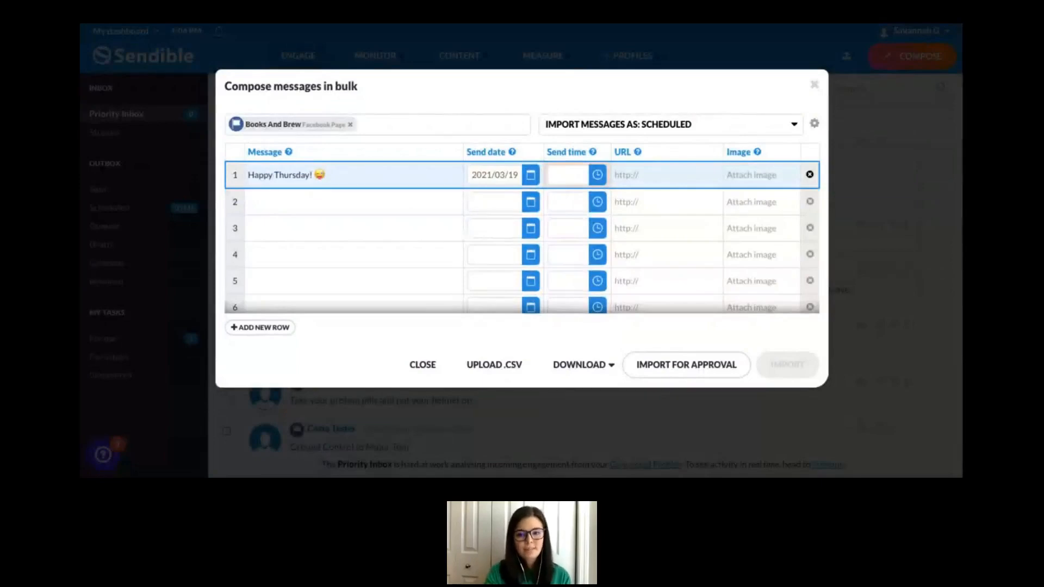
{"action": "left_click", "coordinate": [571, 175]}
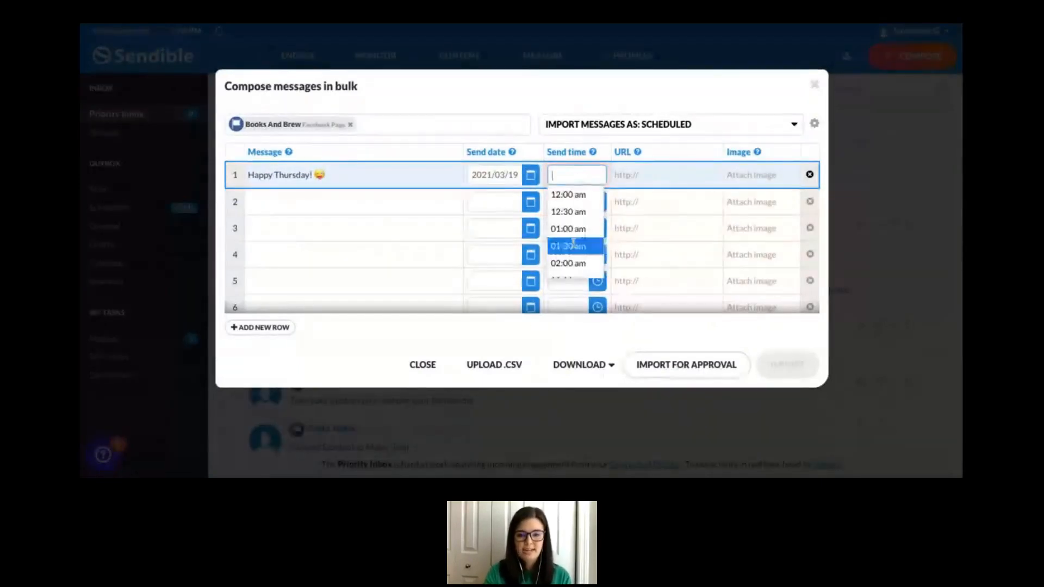
{"action": "scroll", "coordinate": [568, 271], "scroll_direction": "down", "scroll_amount": 3}
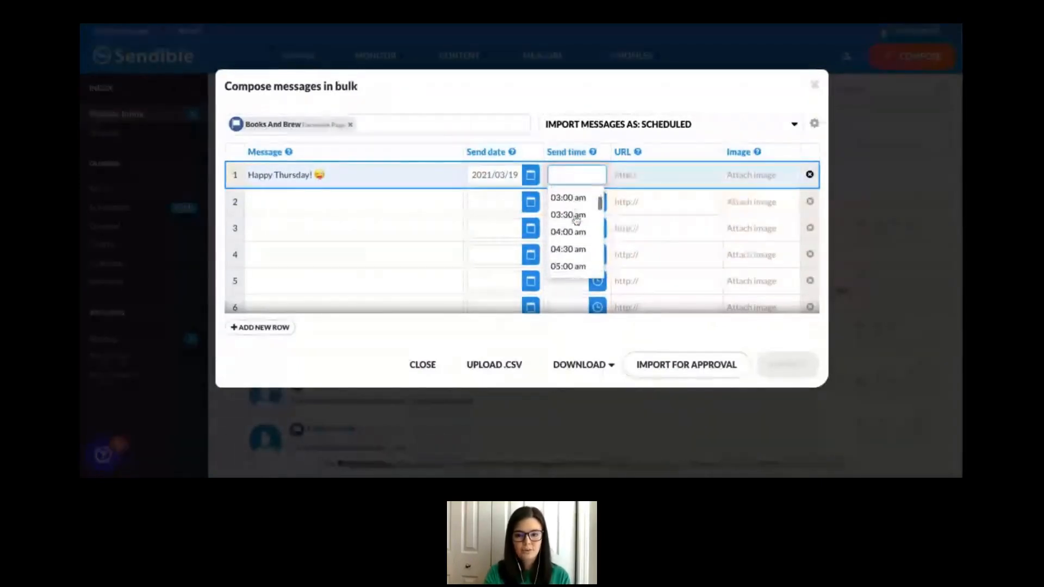
{"action": "scroll", "coordinate": [589, 257], "scroll_direction": "down", "scroll_amount": 3}
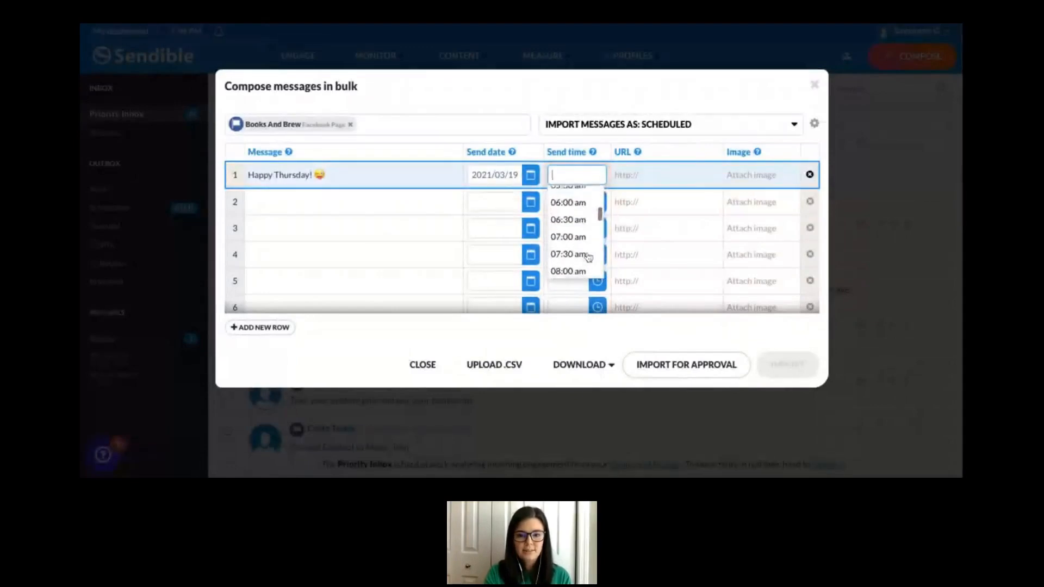
{"action": "left_click", "coordinate": [572, 238]}
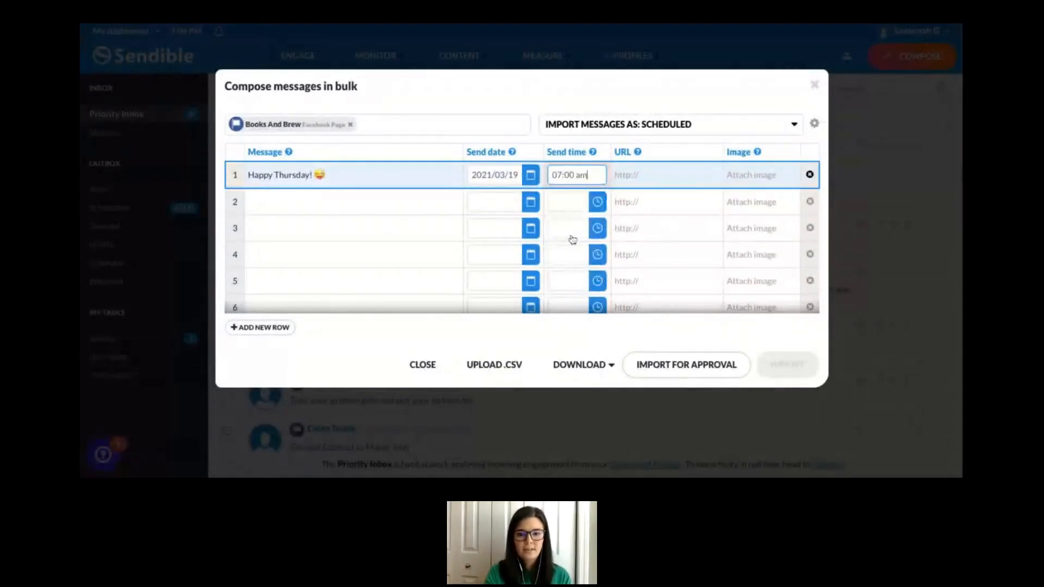
Enter sendible.com as the URL for the row 1 message.
{"action": "left_click", "coordinate": [628, 178]}
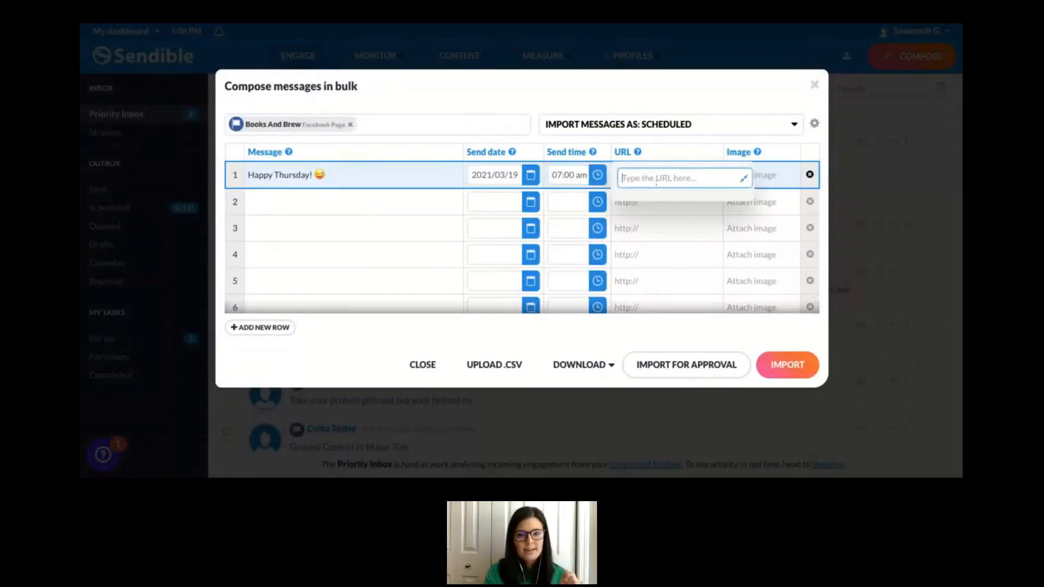
{"action": "type", "text": "s"}
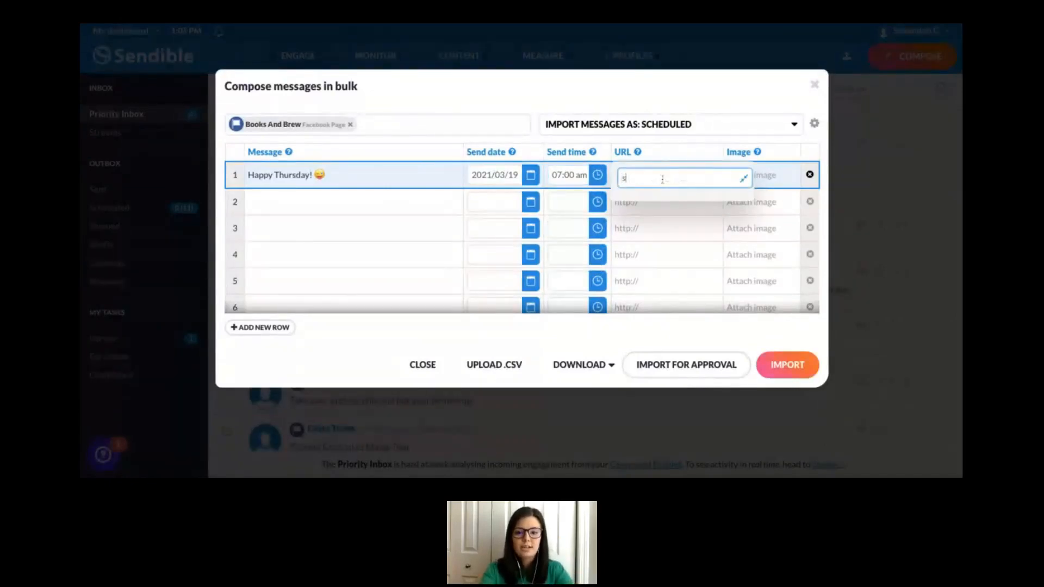
{"action": "type", "text": "endible.com"}
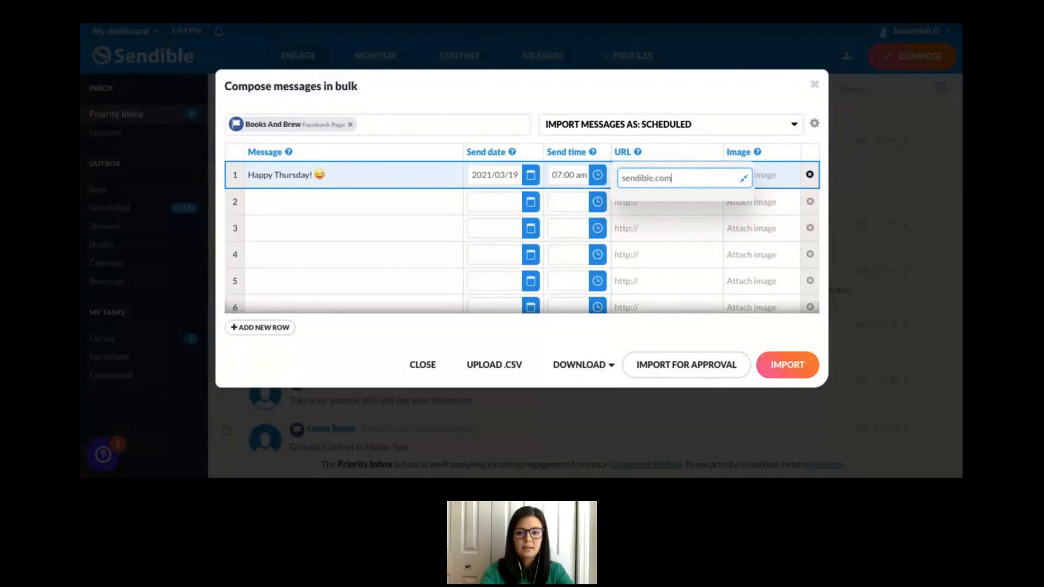
{"action": "left_click", "coordinate": [781, 178]}
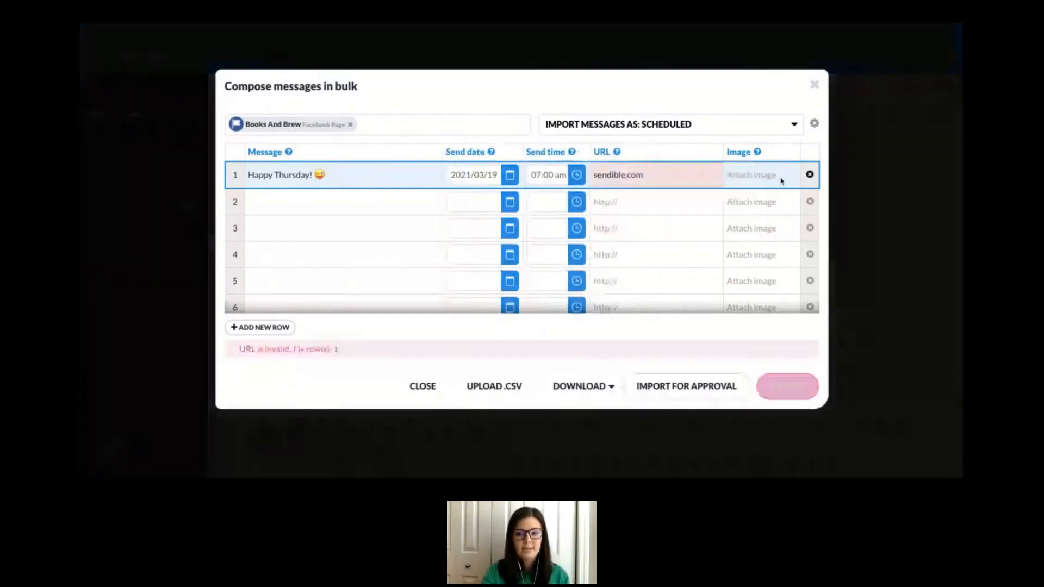
{"action": "left_click", "coordinate": [715, 86]}
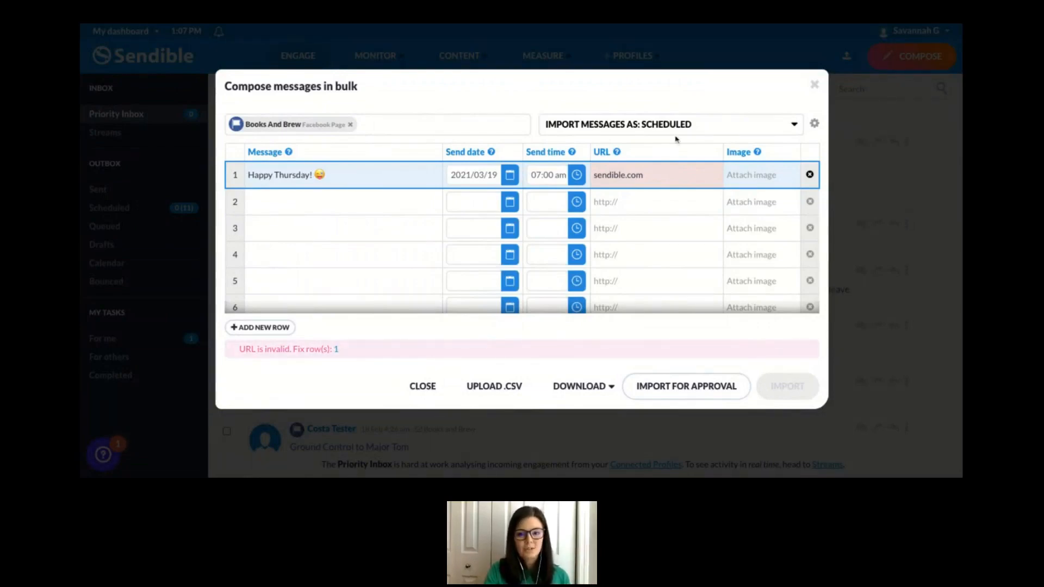
{"action": "left_click", "coordinate": [597, 180]}
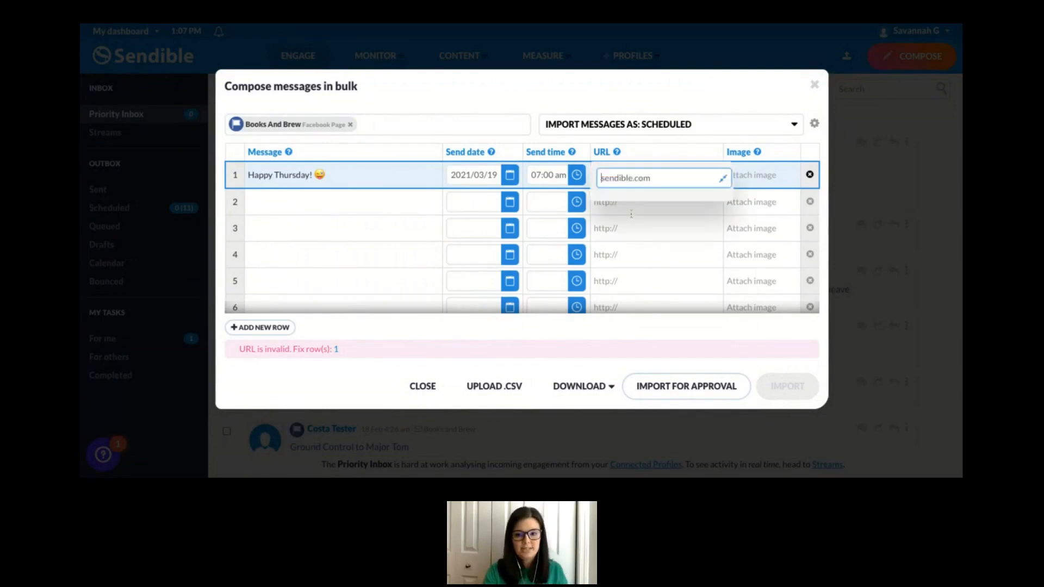
{"action": "type", "text": "htte"}
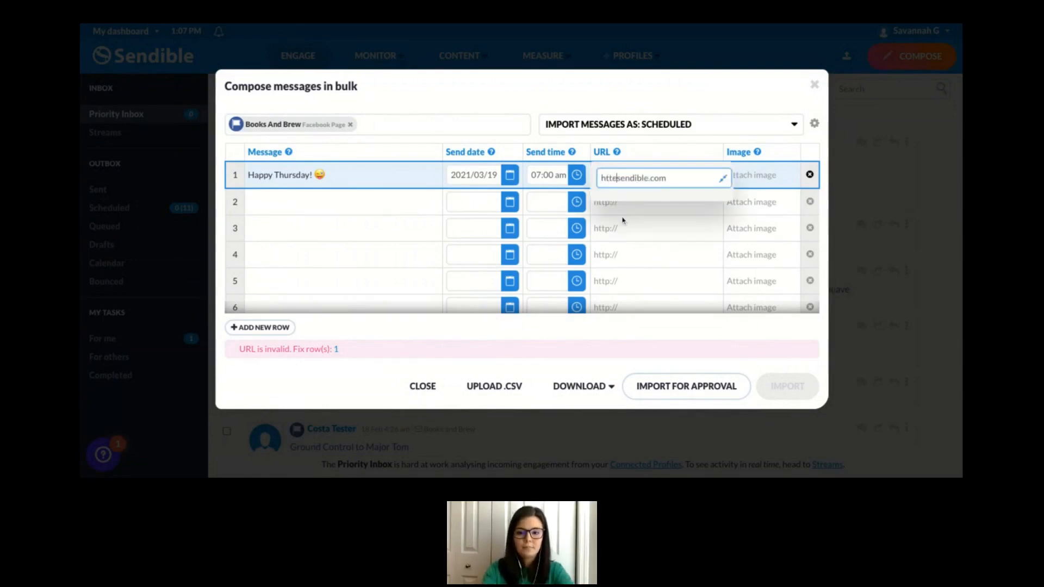
{"action": "key", "text": "BackSpace"}
{"action": "type", "text": "p"}
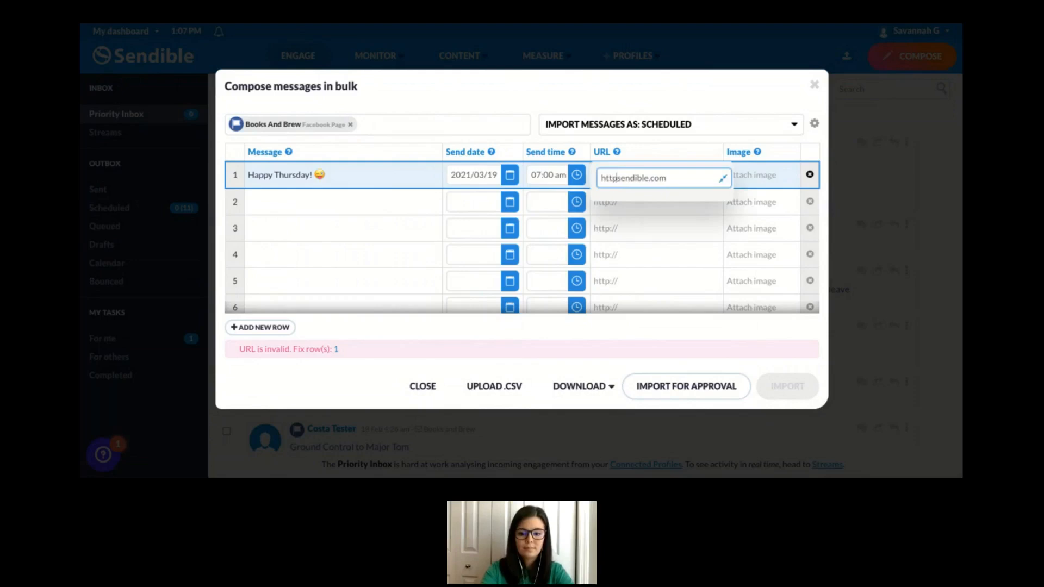
{"action": "type", "text": "://"}
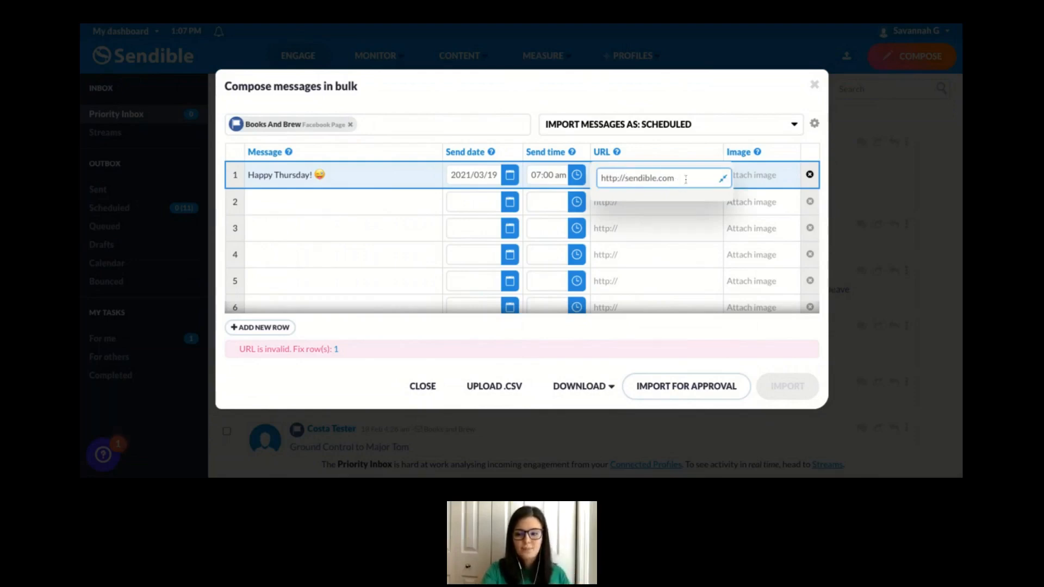
Attach the photo listed just below the Sendible logo images in the media library to the row 1 message.
{"action": "left_click", "coordinate": [758, 178]}
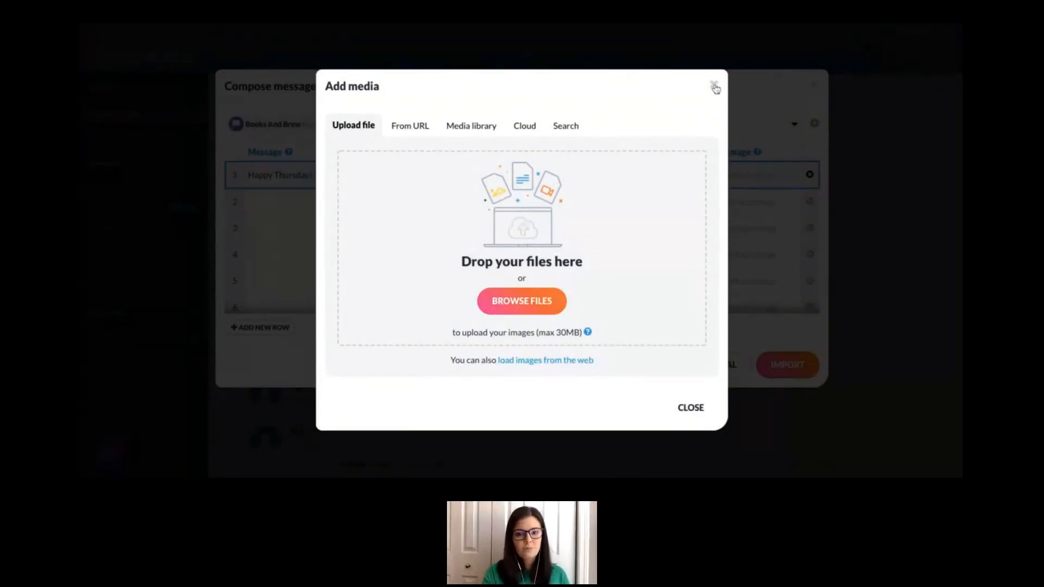
{"action": "left_click", "coordinate": [458, 132]}
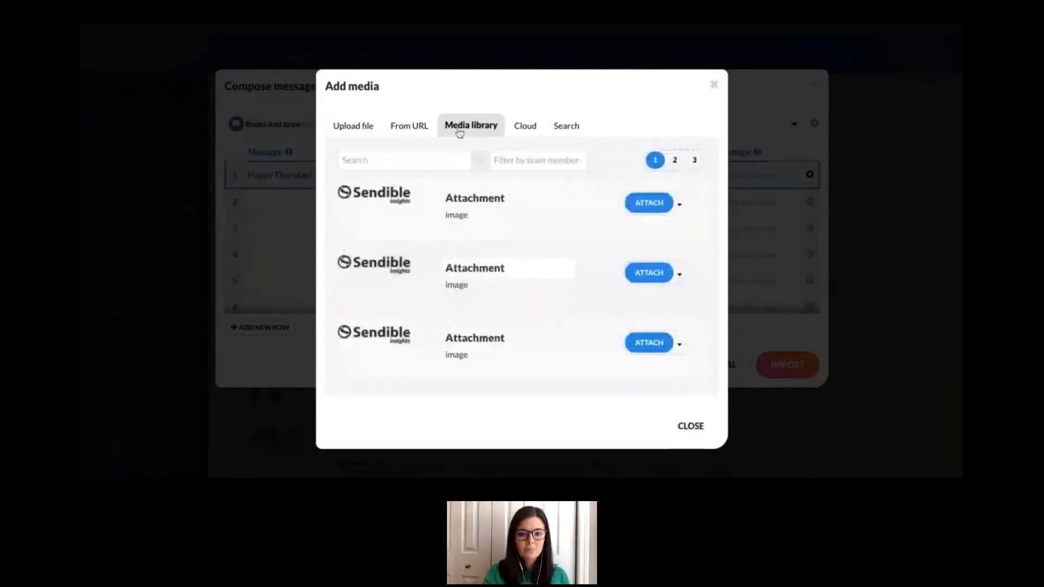
{"action": "scroll", "coordinate": [524, 259], "scroll_direction": "down", "scroll_amount": 5}
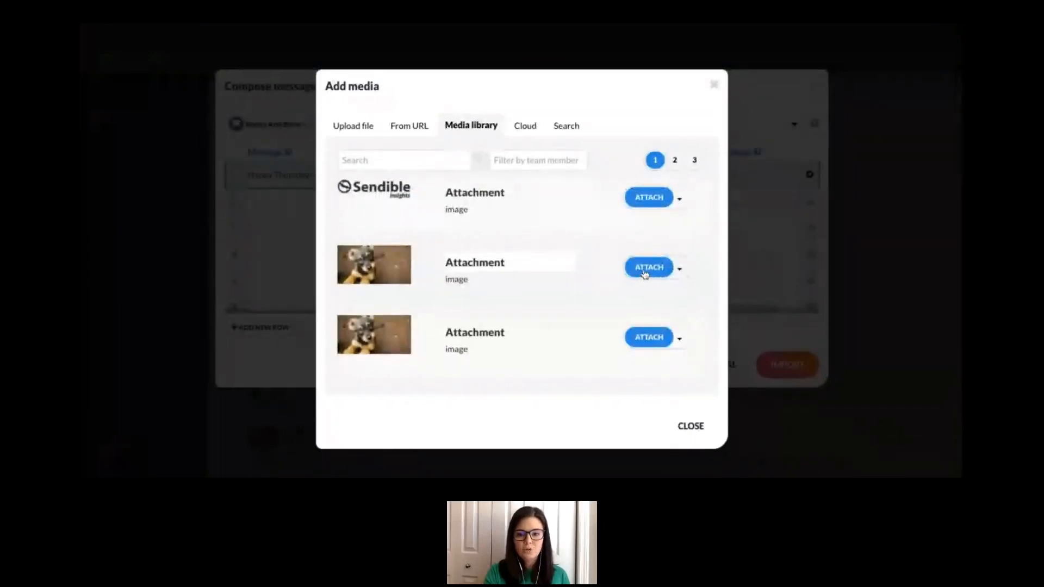
{"action": "left_click", "coordinate": [645, 272]}
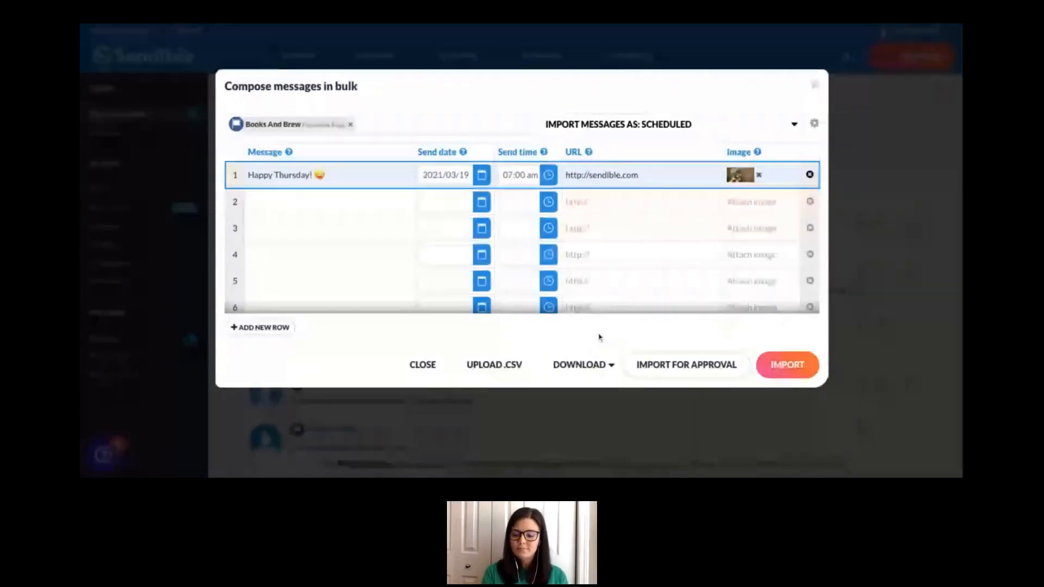
Check which file formats are offered for downloading the message grid.
{"action": "left_click", "coordinate": [610, 365]}
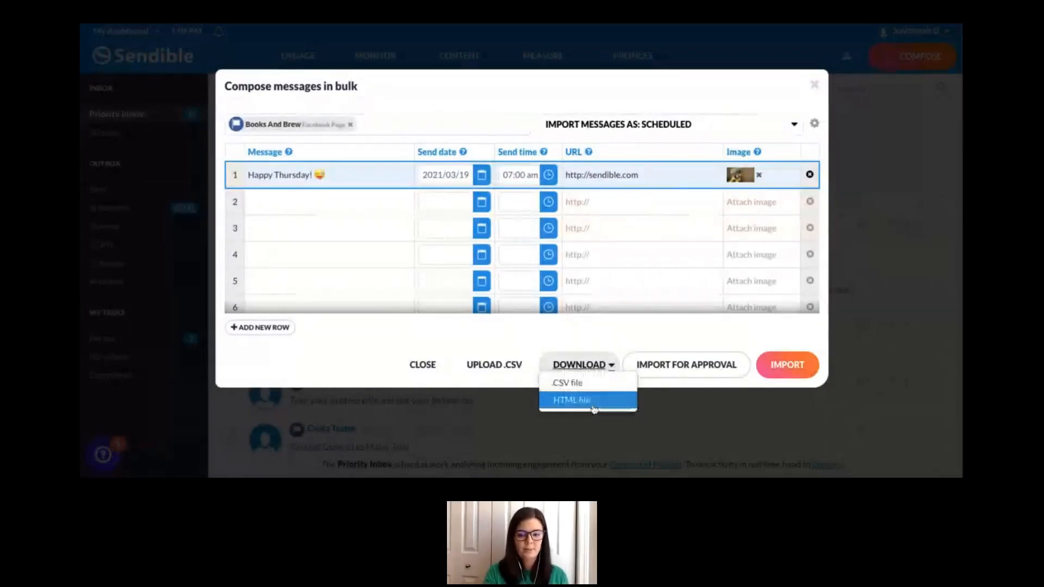
{"action": "left_click", "coordinate": [621, 339]}
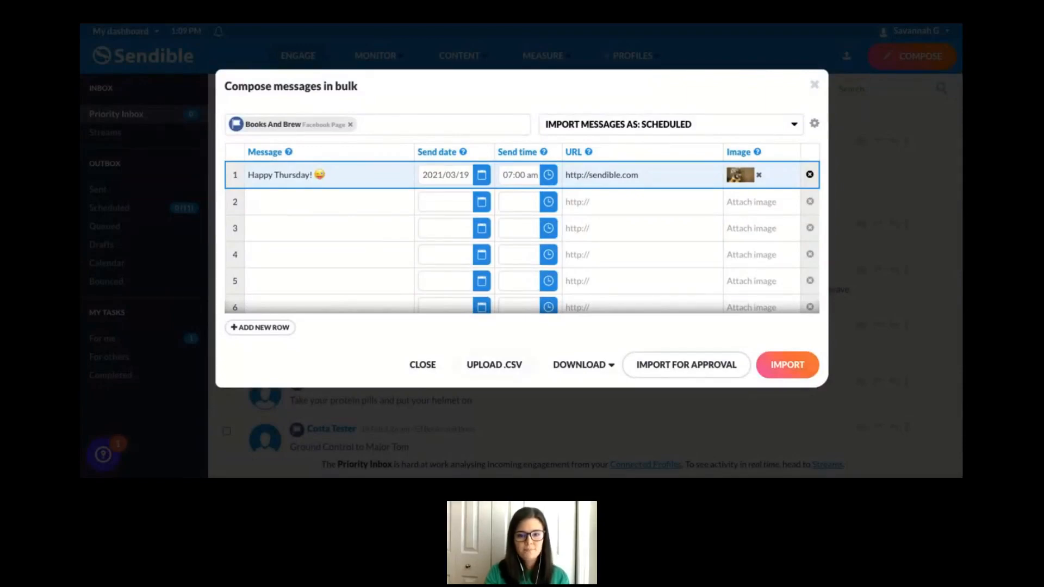
Load messages from a CSV file using the 14/03/2001 date format, replacing the existing grid data.
{"action": "left_click", "coordinate": [494, 365]}
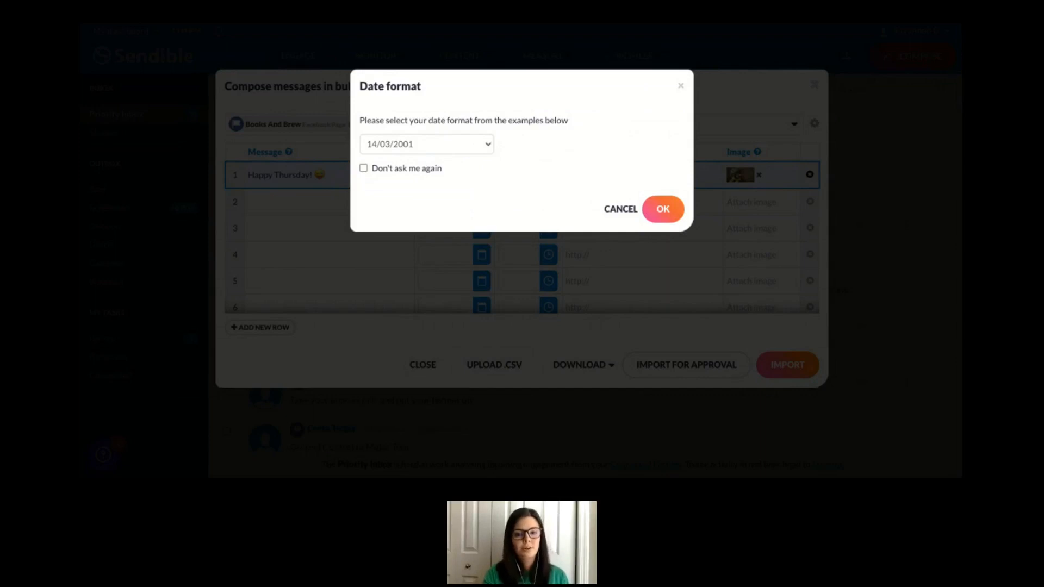
{"action": "left_click", "coordinate": [510, 151]}
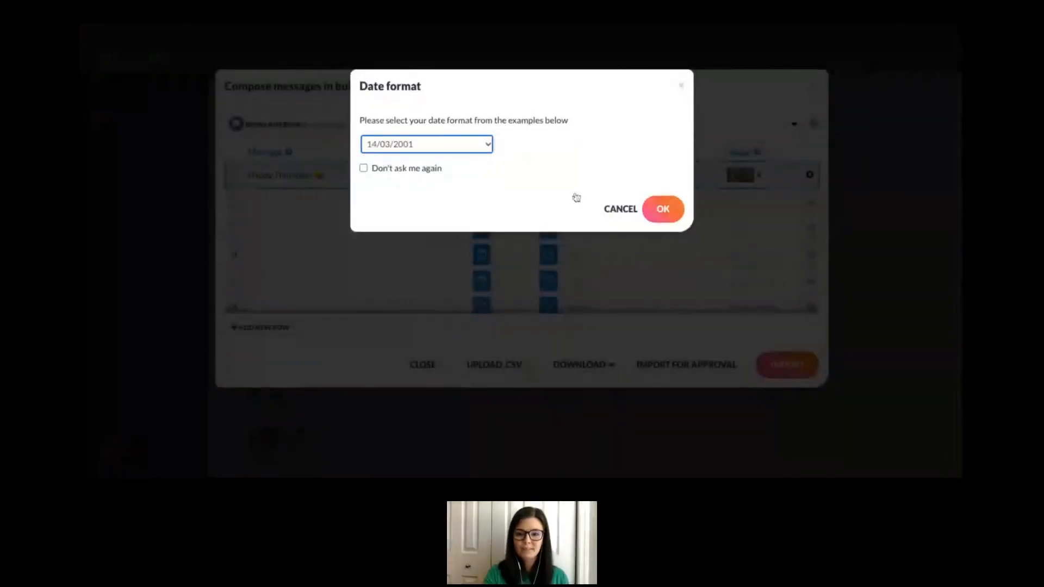
{"action": "left_click", "coordinate": [668, 212]}
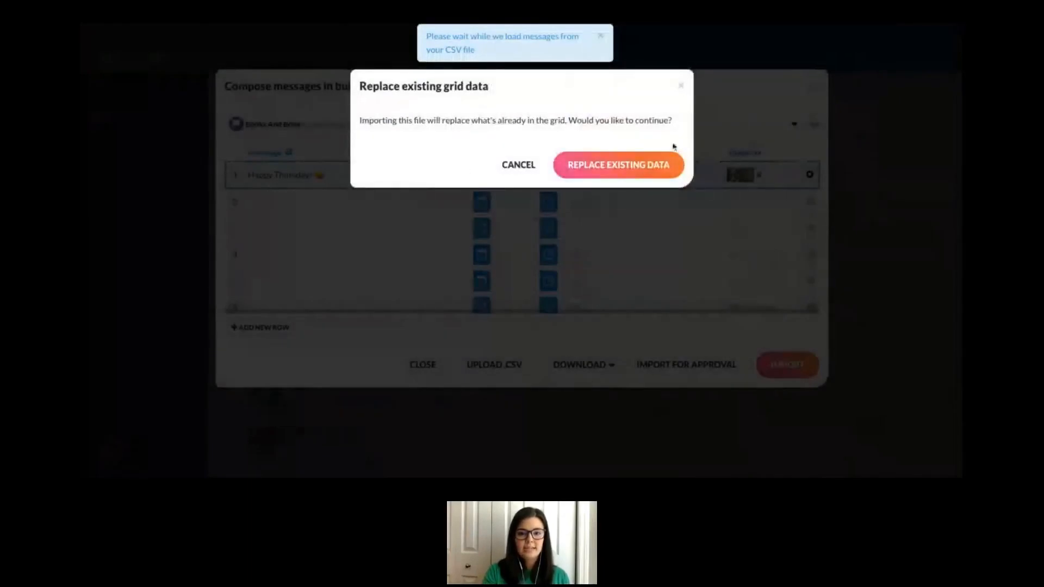
{"action": "left_click", "coordinate": [618, 166]}
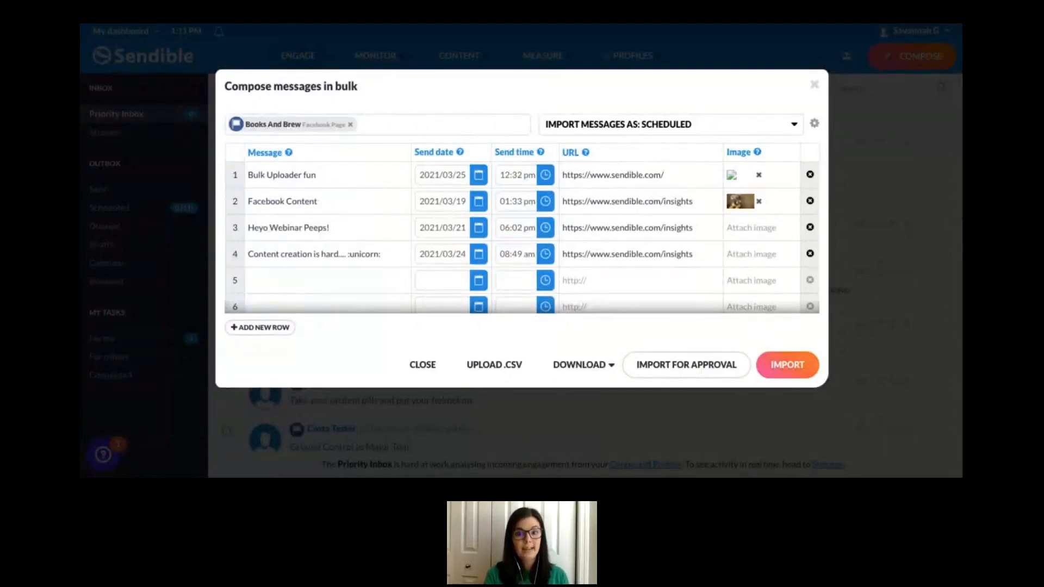
Replace the row 1 image with the first books_and_brew image on page 2 of the media library.
{"action": "left_click", "coordinate": [759, 177]}
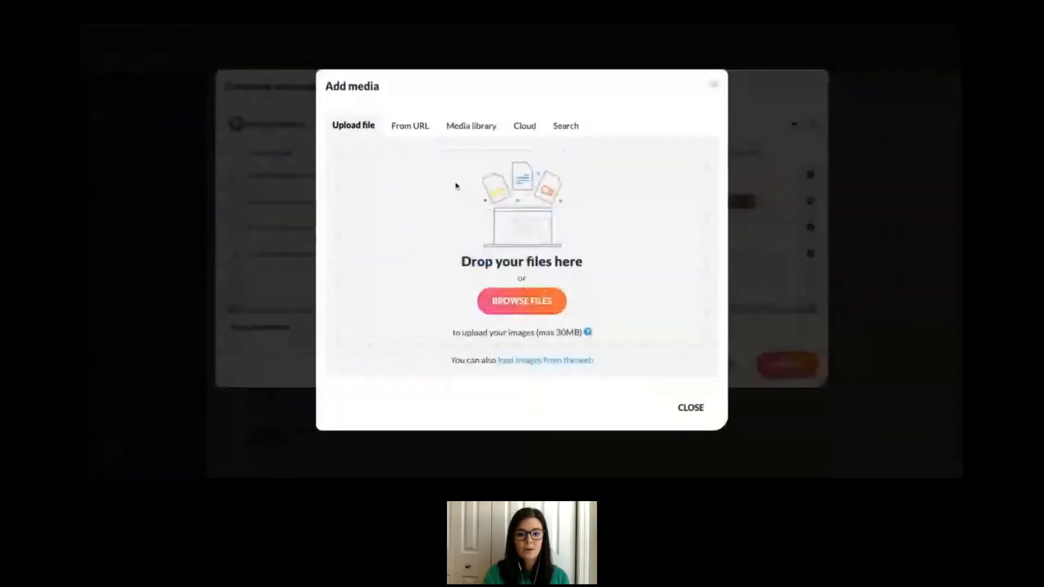
{"action": "left_click", "coordinate": [473, 129]}
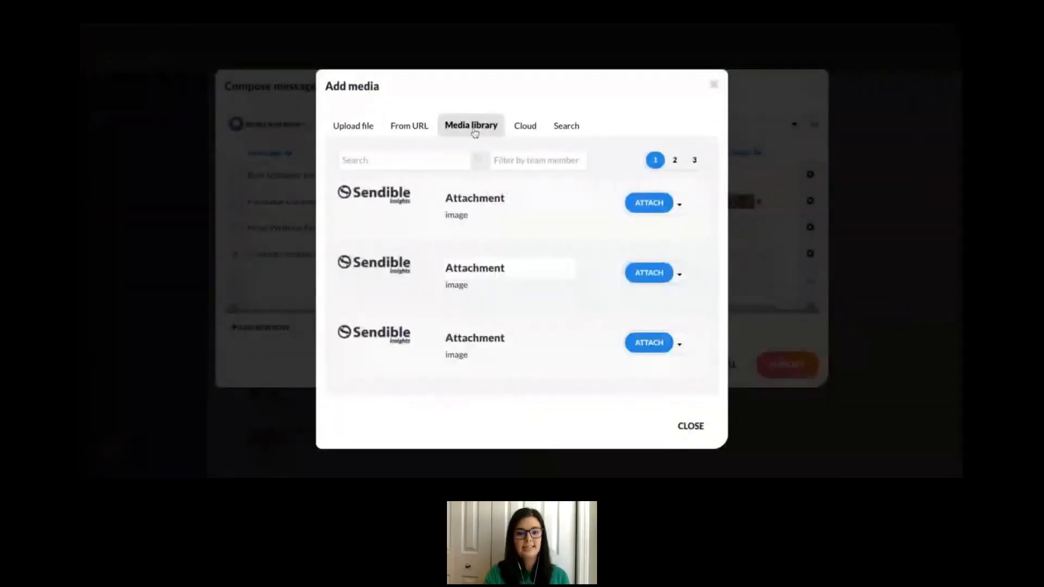
{"action": "scroll", "coordinate": [491, 357], "scroll_direction": "down", "scroll_amount": 1}
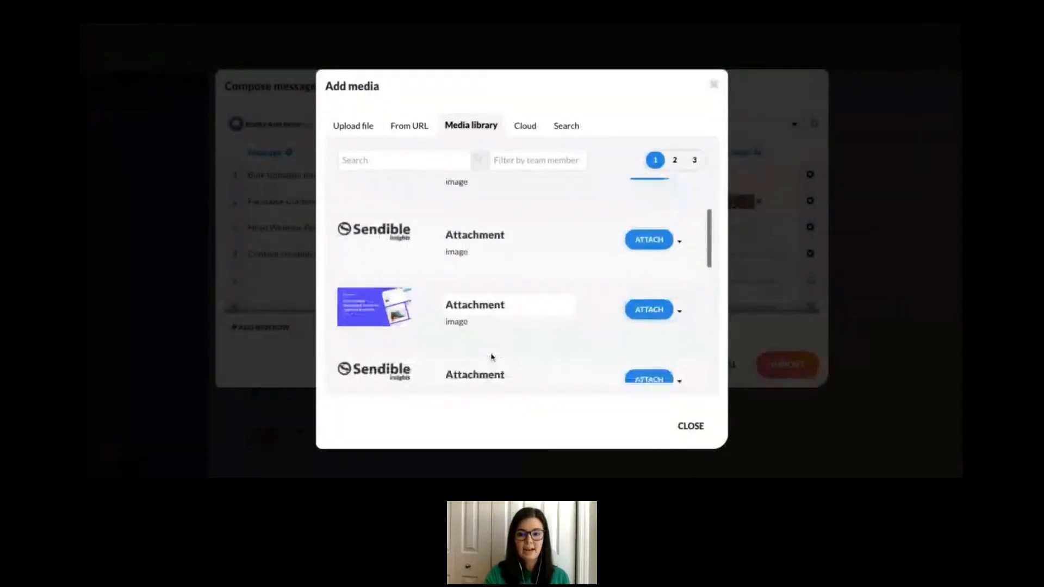
{"action": "left_click", "coordinate": [675, 161]}
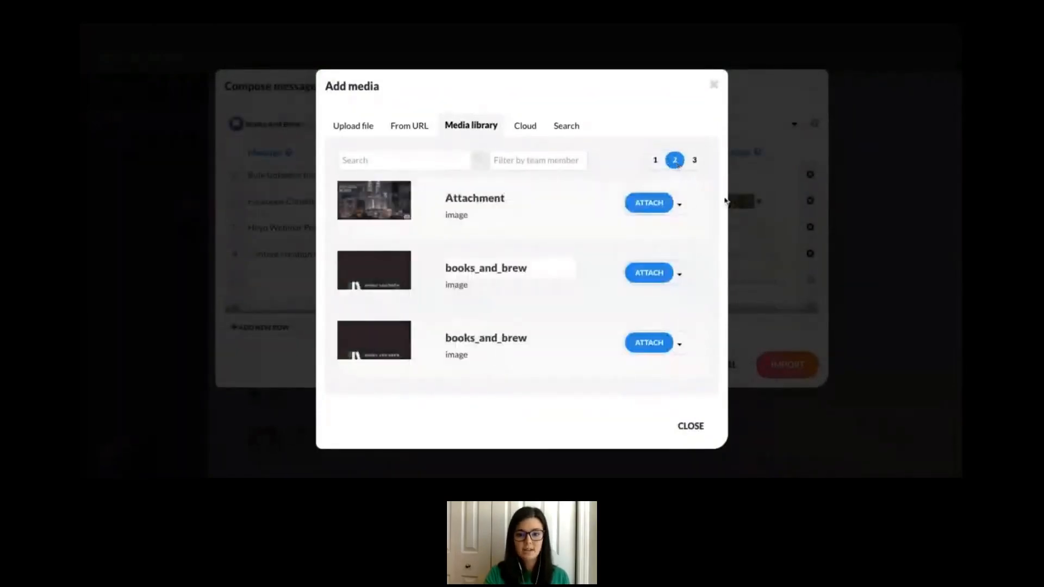
{"action": "left_click", "coordinate": [647, 274]}
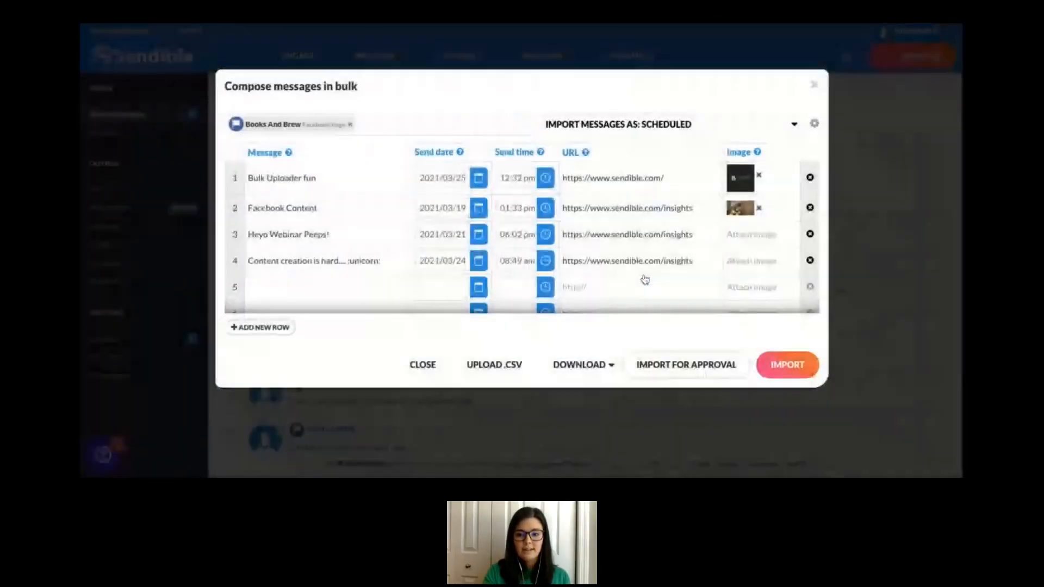
View the options for adding media to the "Heyo Webinar Peeps!" message in row 3.
{"action": "left_click", "coordinate": [752, 235]}
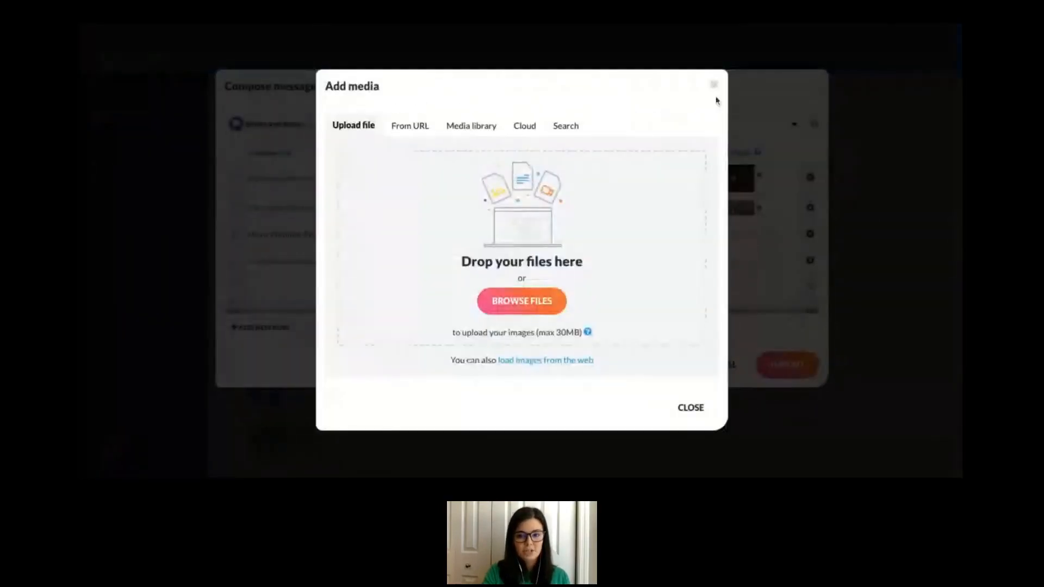
{"action": "left_click", "coordinate": [714, 87]}
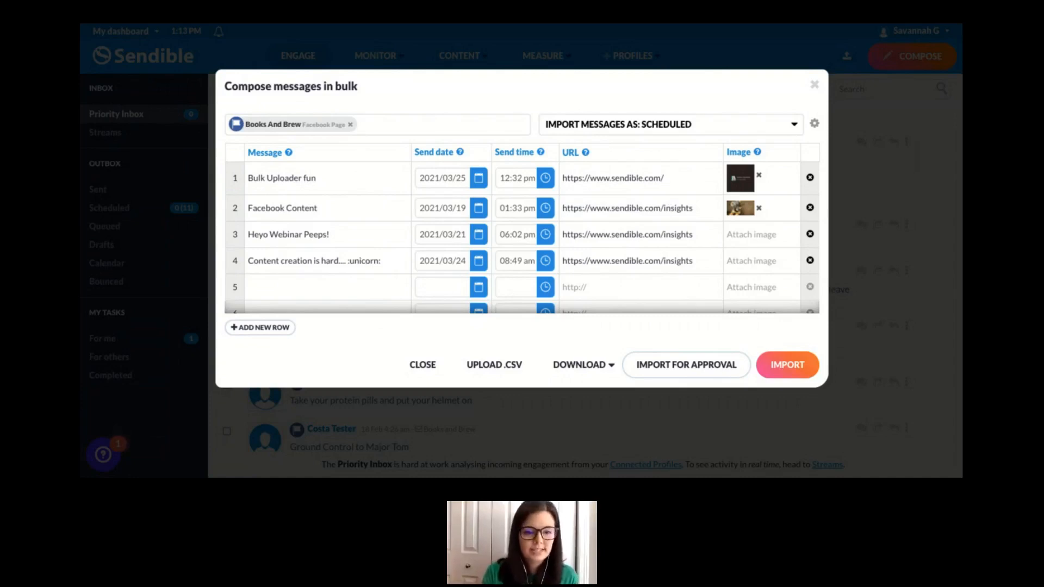
Check the text of the row 4 message and import all messages in the grid as scheduled.
{"action": "left_click", "coordinate": [296, 271]}
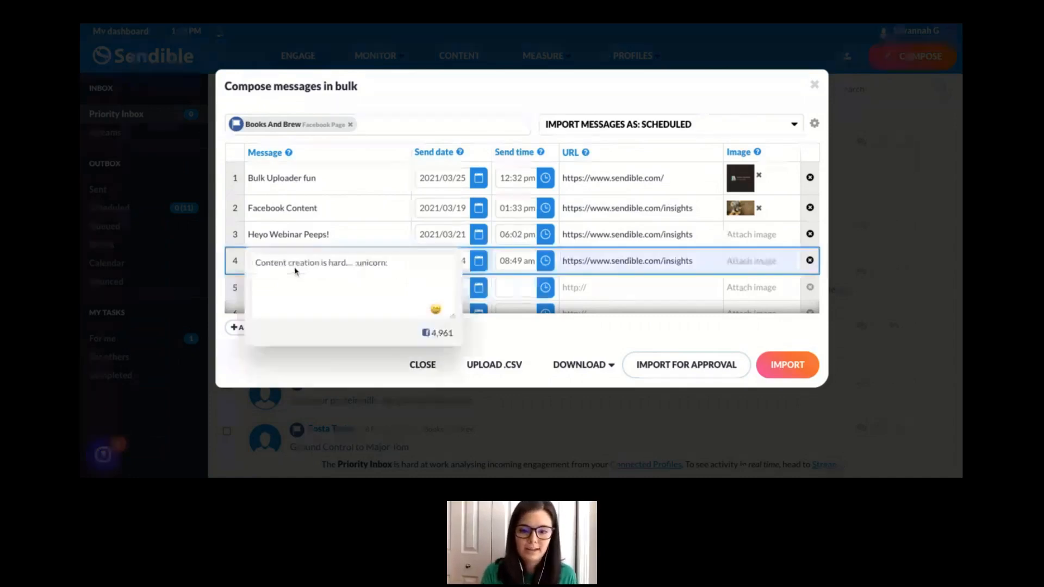
{"action": "left_click", "coordinate": [552, 104]}
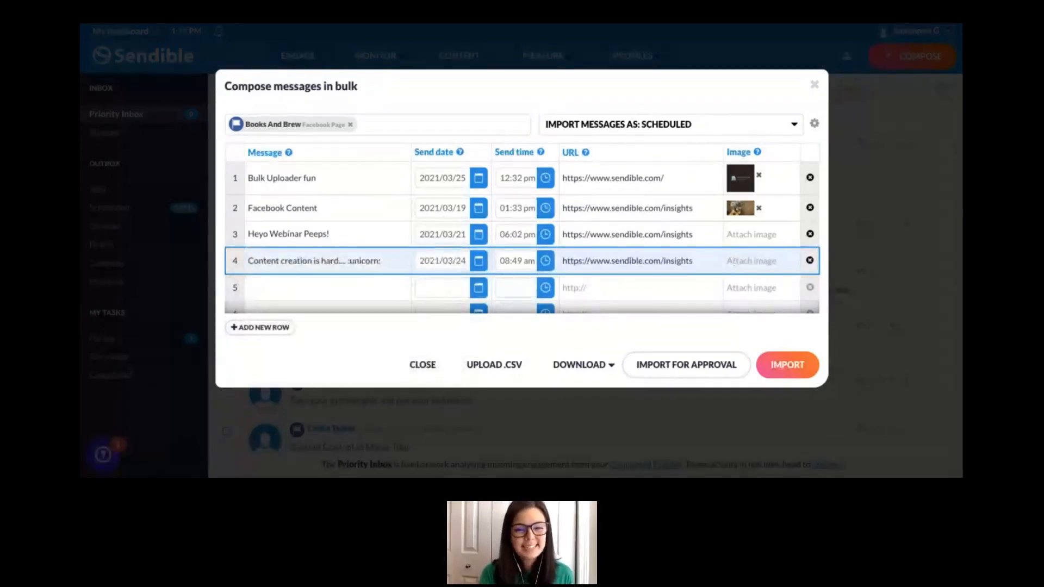
{"action": "left_click", "coordinate": [793, 369]}
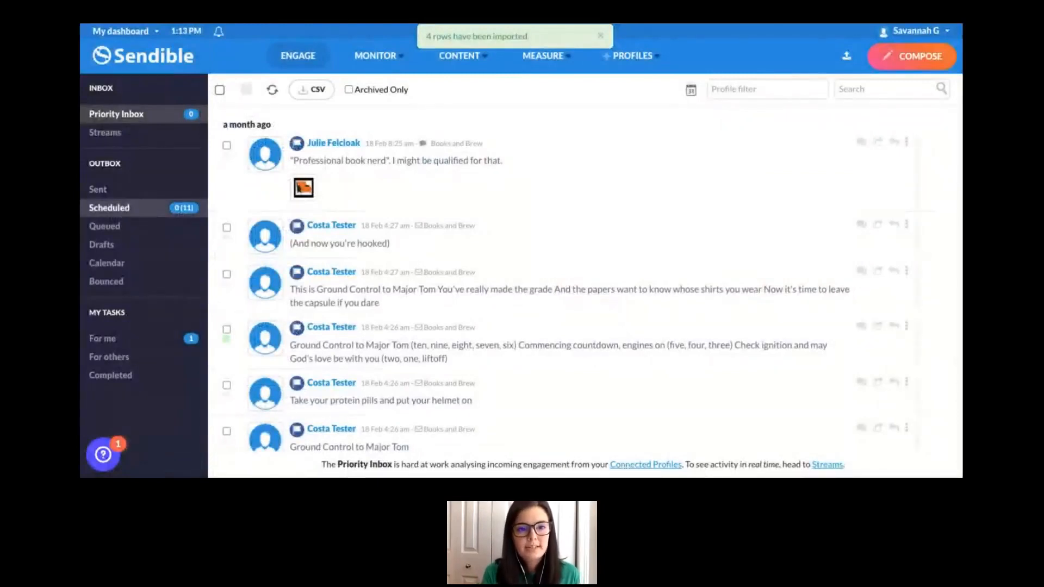
Review the imported Books and Brew messages in the Scheduled outbox, including their dates, links and images.
{"action": "left_click", "coordinate": [109, 208]}
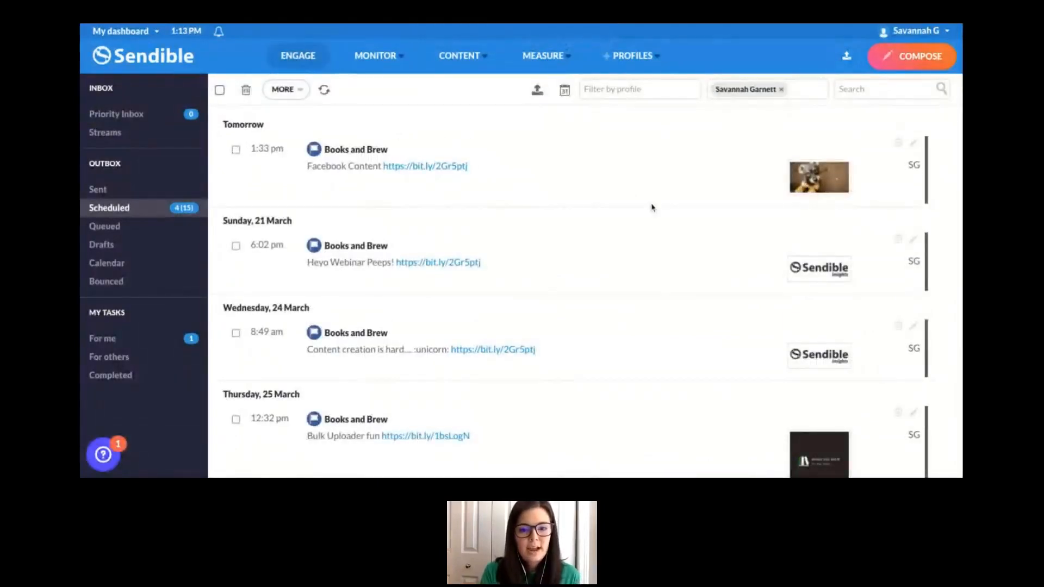
{"action": "scroll", "coordinate": [540, 275], "scroll_direction": "down", "scroll_amount": 2}
{"action": "scroll", "coordinate": [540, 275], "scroll_direction": "up", "scroll_amount": 2}
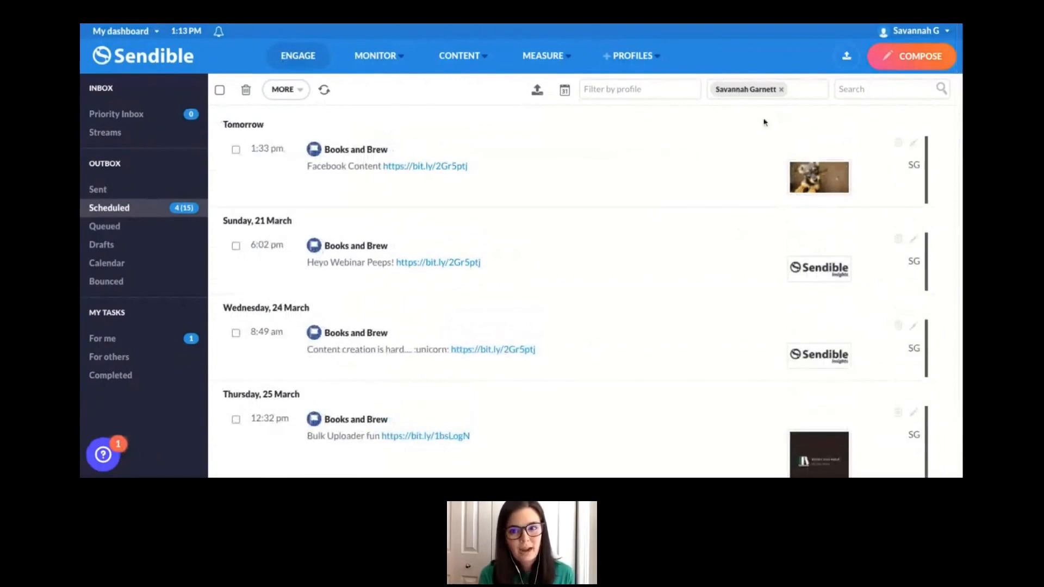
{"action": "scroll", "coordinate": [608, 377], "scroll_direction": "down", "scroll_amount": 2}
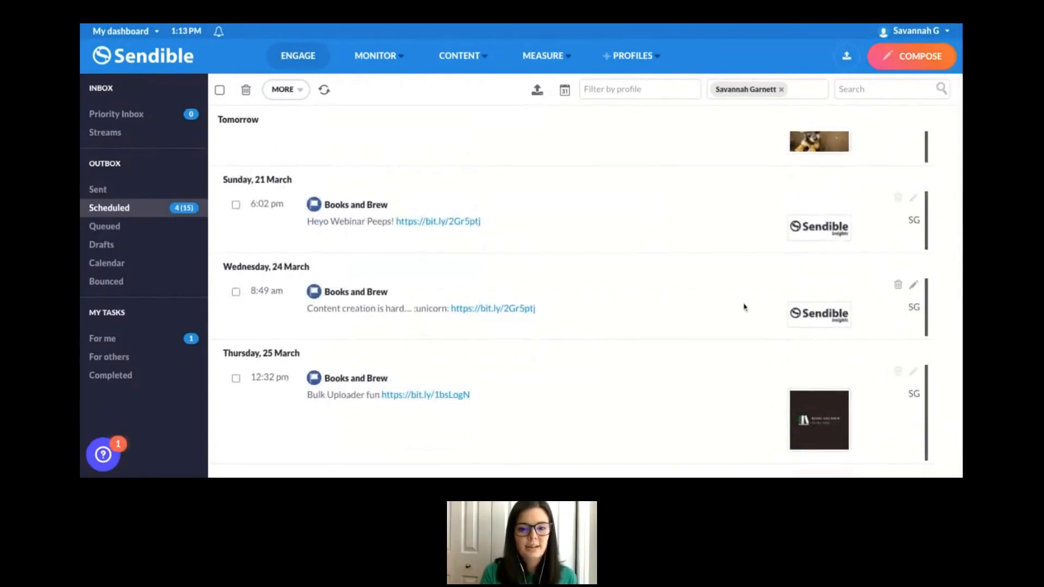
{"action": "scroll", "coordinate": [744, 304], "scroll_direction": "up", "scroll_amount": 1}
{"action": "scroll", "coordinate": [421, 266], "scroll_direction": "up", "scroll_amount": 1}
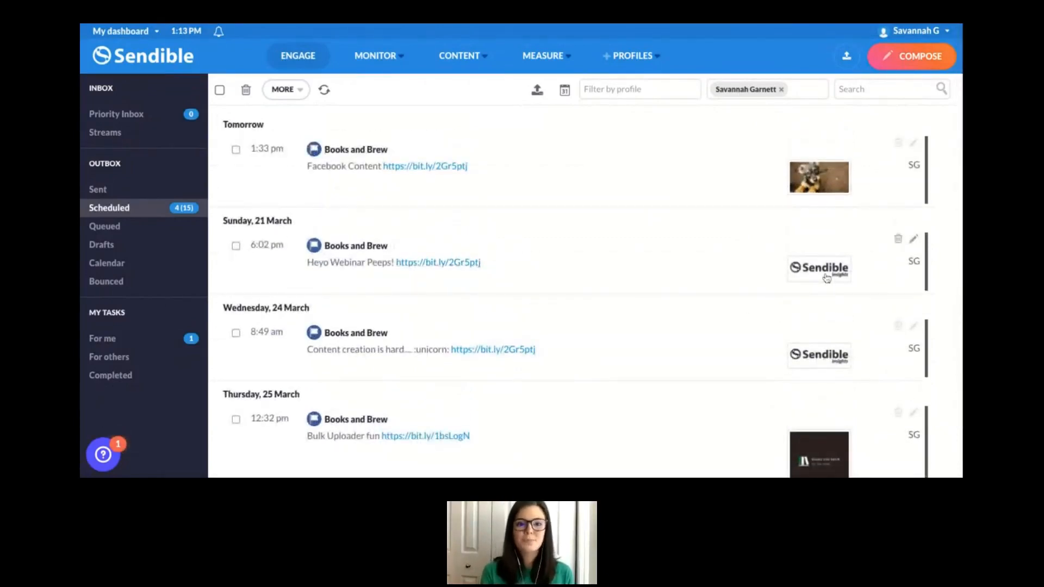
{"action": "scroll", "coordinate": [660, 309], "scroll_direction": "down", "scroll_amount": 2}
{"action": "scroll", "coordinate": [661, 309], "scroll_direction": "up", "scroll_amount": 2}
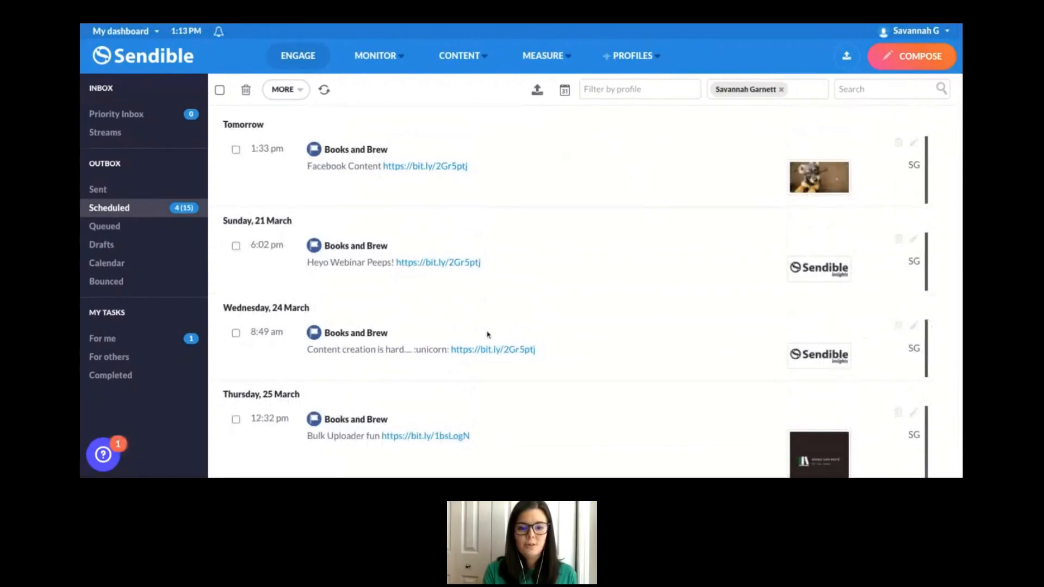
Open the Wednesday, 24 March message for editing to examine its unicorn emoji and link preview, and close it without changes.
{"action": "left_click", "coordinate": [914, 329]}
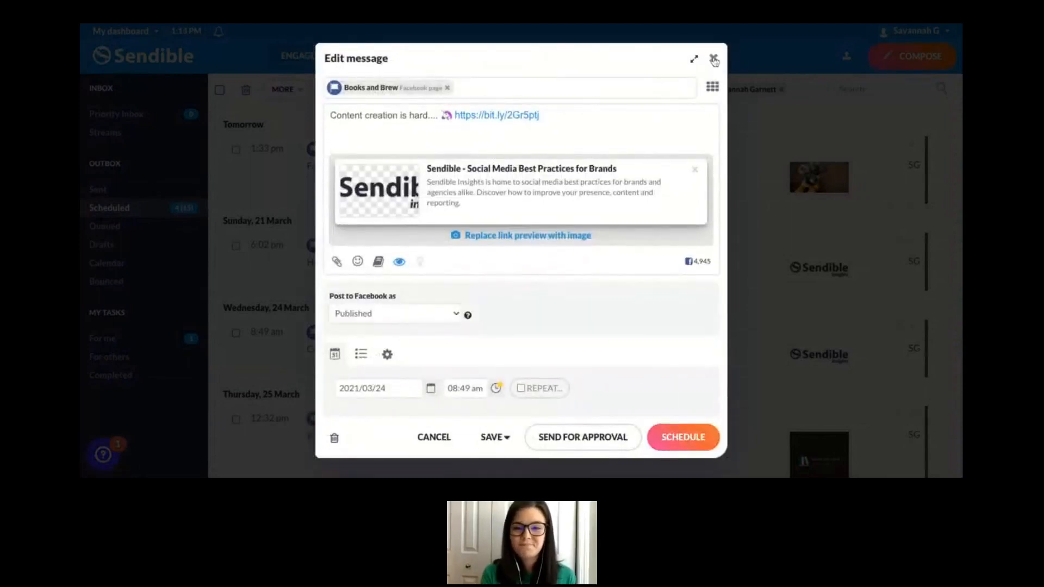
{"action": "left_click", "coordinate": [714, 60]}
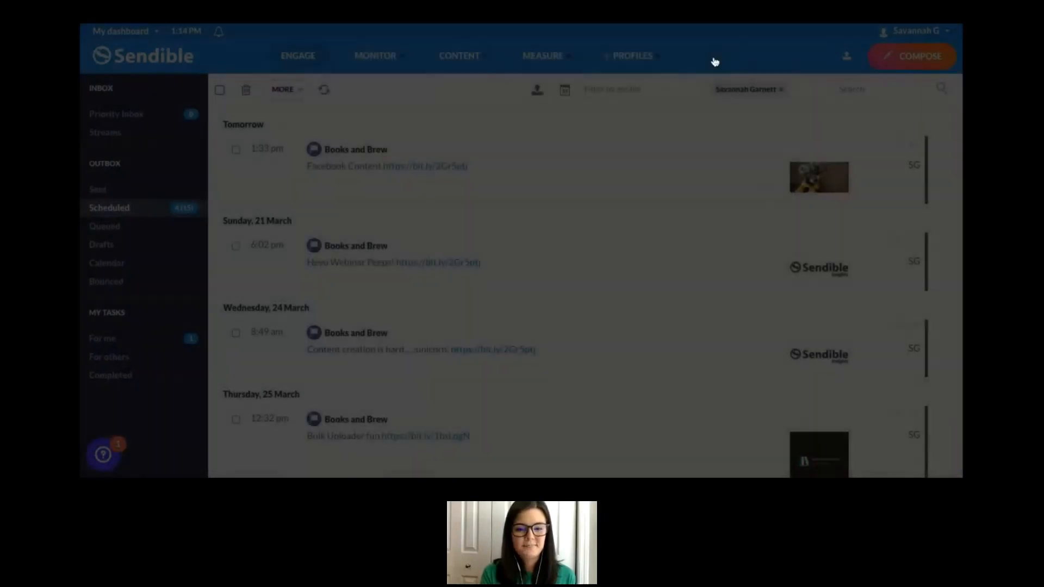
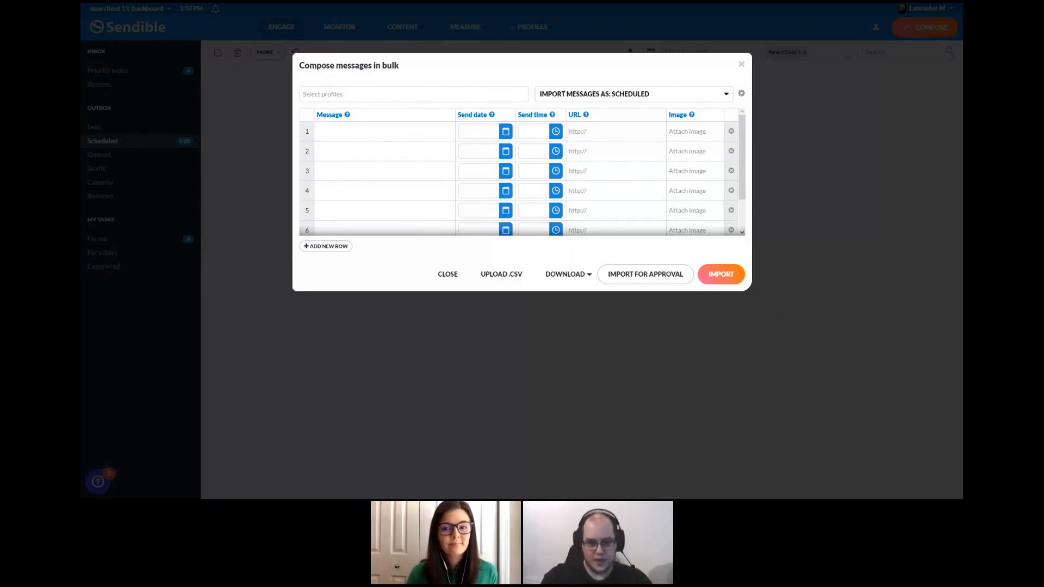
Write "test post 1" as the message in row 1 of the empty bulk message grid.
{"action": "left_click", "coordinate": [390, 131]}
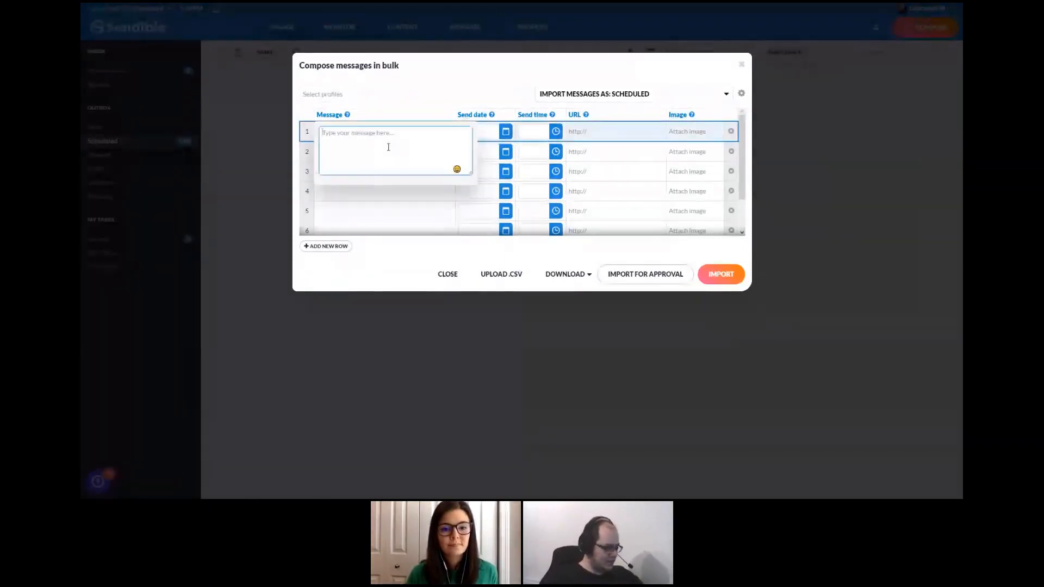
{"action": "type", "text": "test pos"}
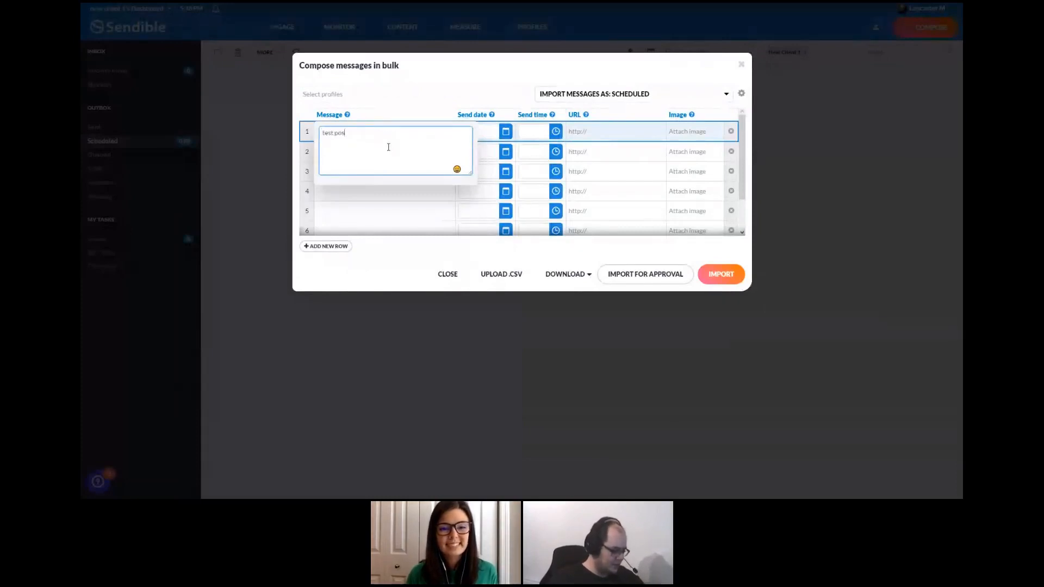
{"action": "type", "text": "t 1"}
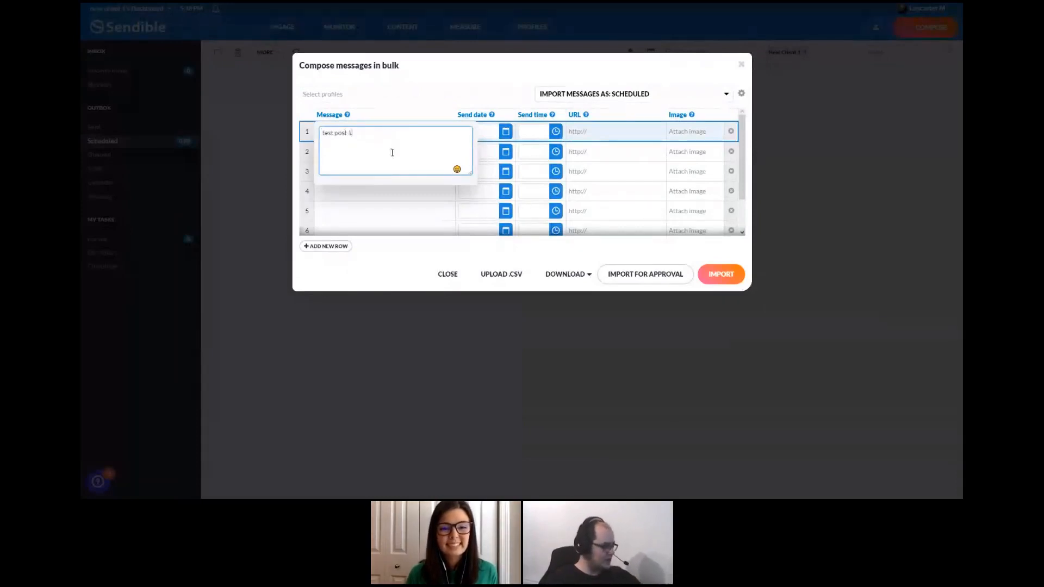
Schedule the "test post 1" message for 2021/03/20 at 01:30 am.
{"action": "left_click", "coordinate": [506, 131]}
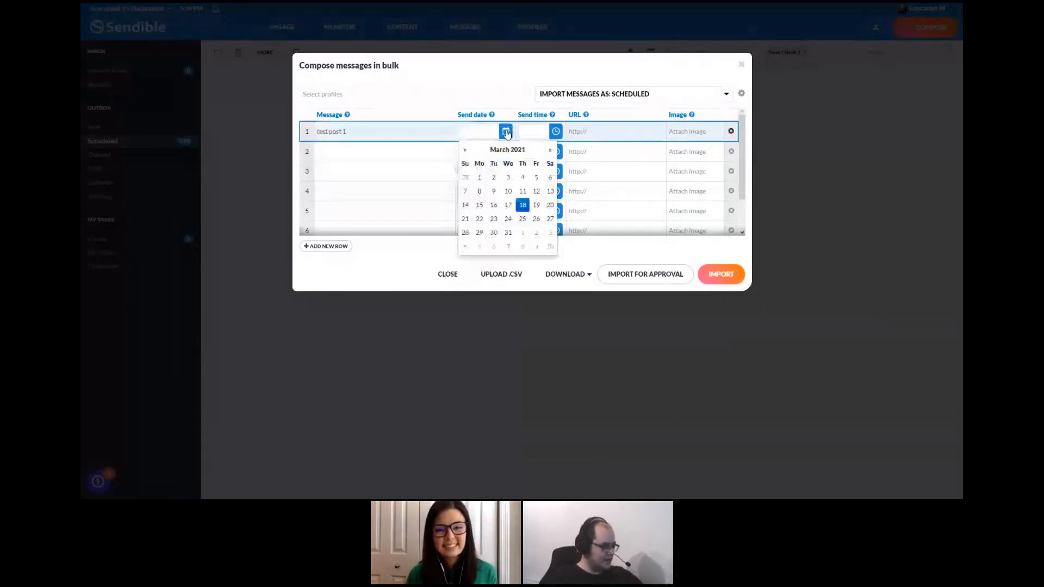
{"action": "left_click", "coordinate": [551, 205]}
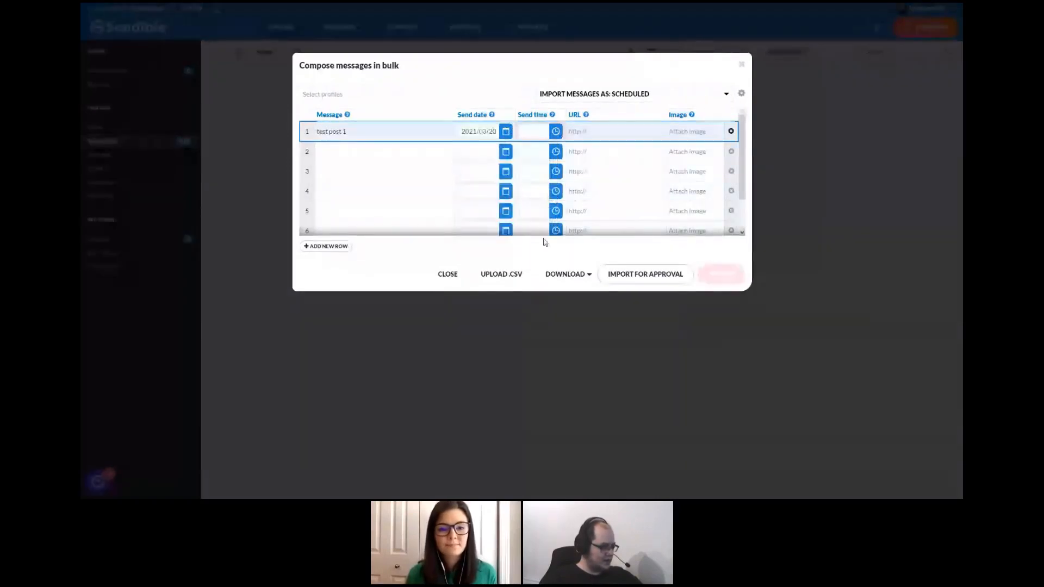
{"action": "left_click", "coordinate": [555, 131]}
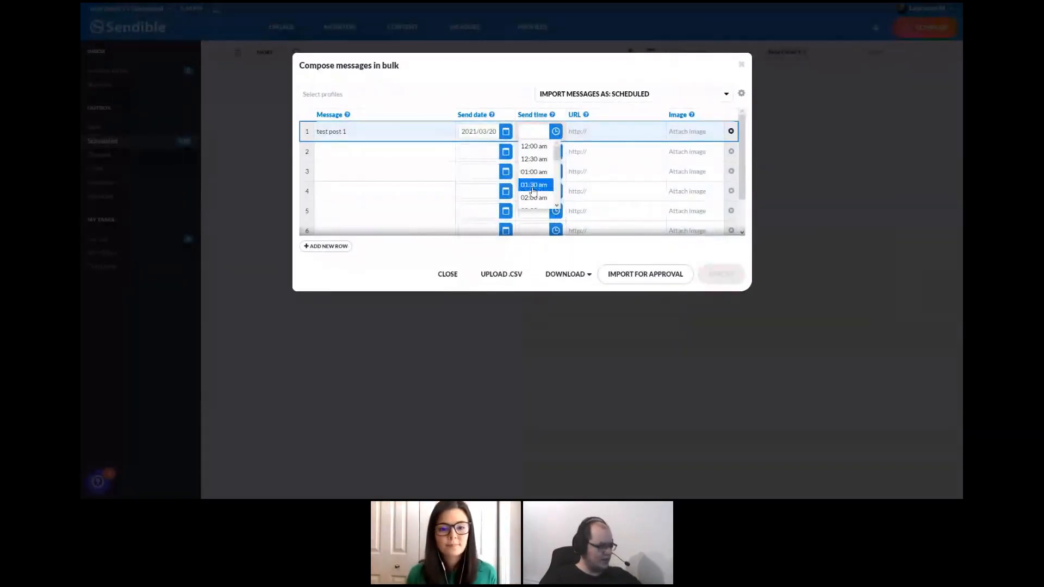
{"action": "left_click", "coordinate": [533, 185]}
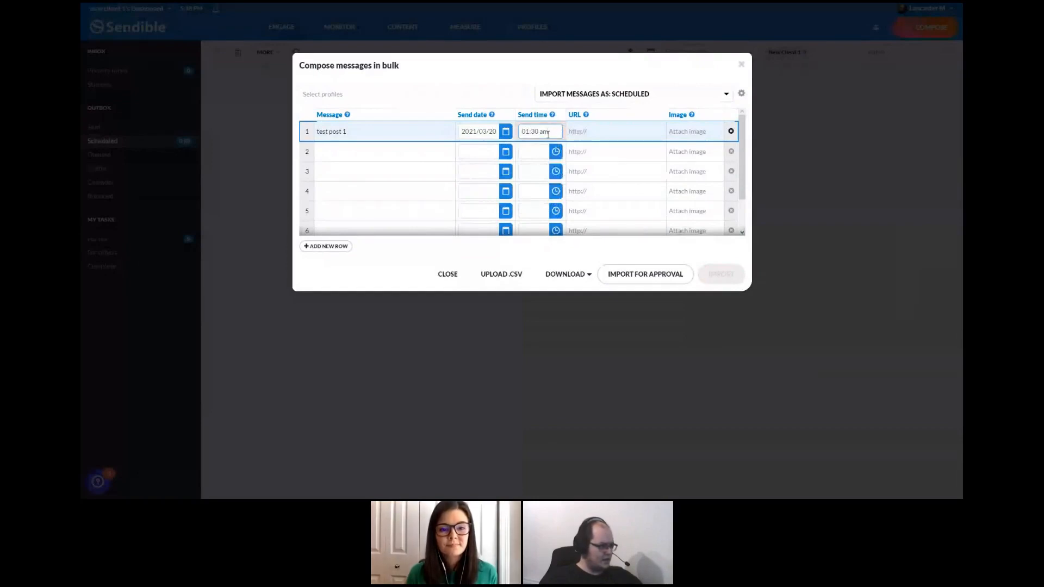
{"action": "left_click", "coordinate": [604, 139]}
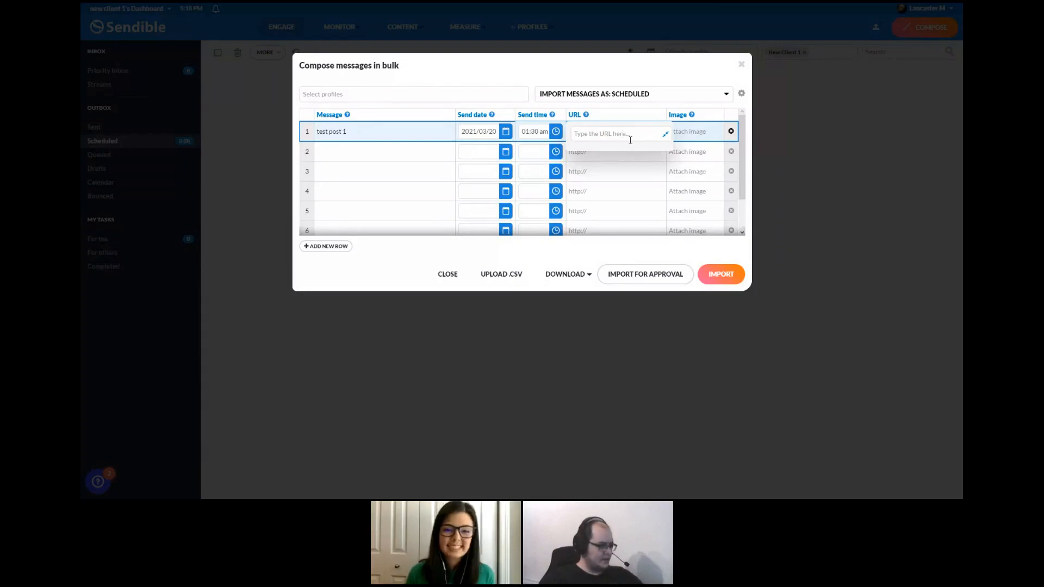
{"action": "type", "text": "https://www.sendible.com/"}
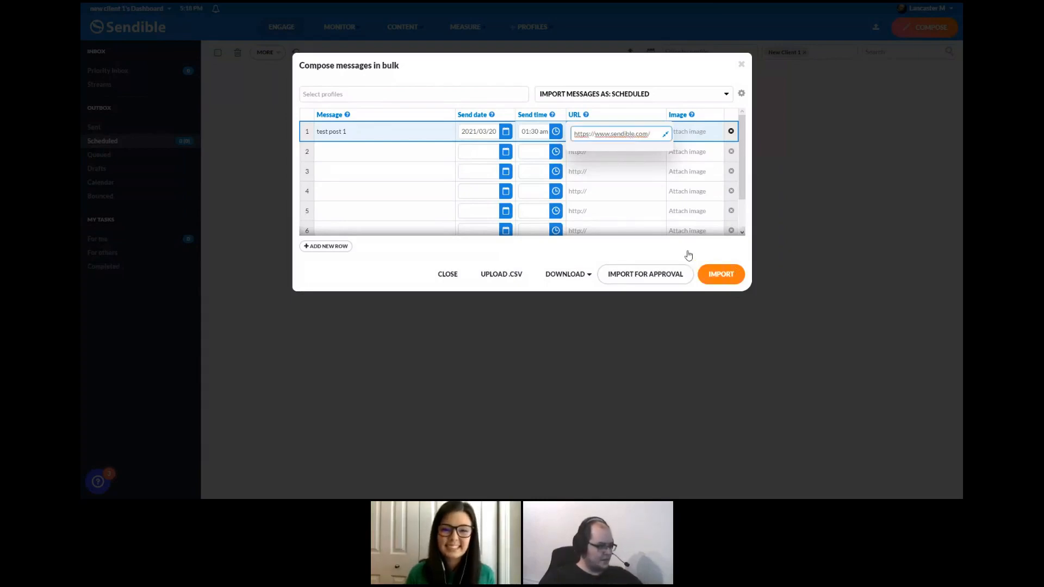
{"action": "left_click", "coordinate": [732, 277]}
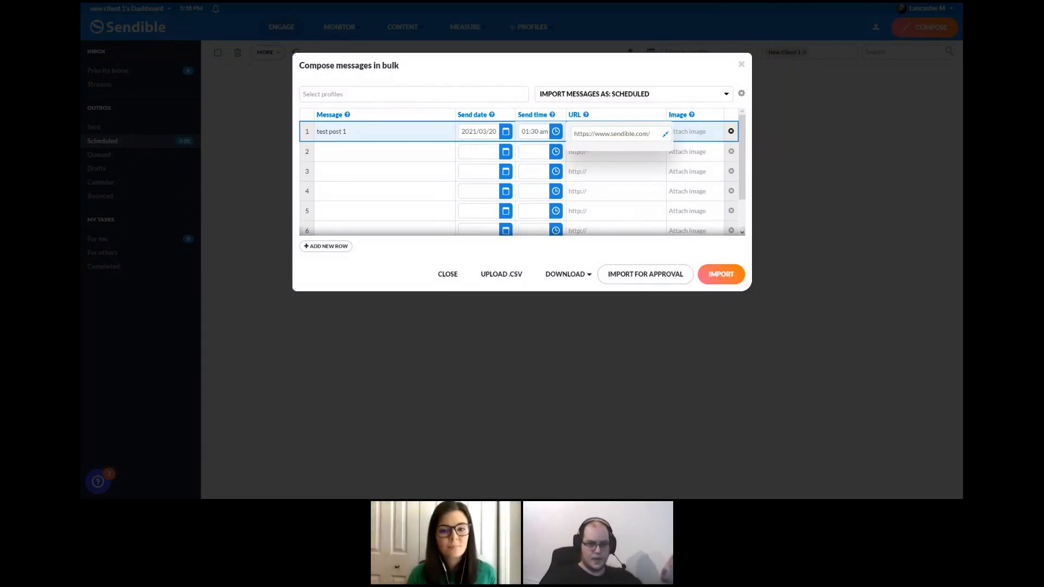
{"action": "left_click", "coordinate": [729, 278]}
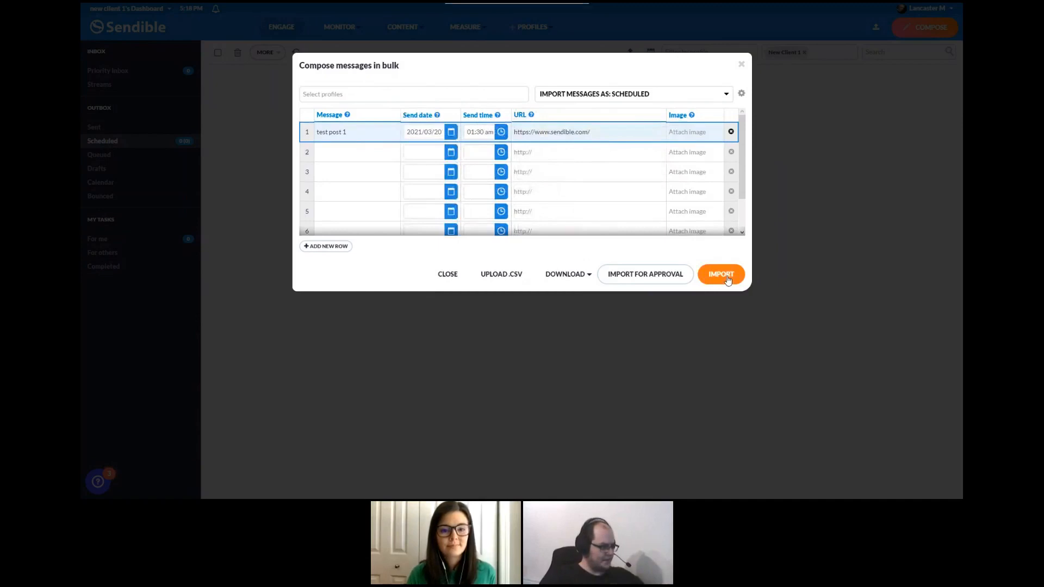
Select the TestPage Geo profile for the bulk import, import the "test post 1" row and refresh the Scheduled outbox.
{"action": "left_click", "coordinate": [389, 97]}
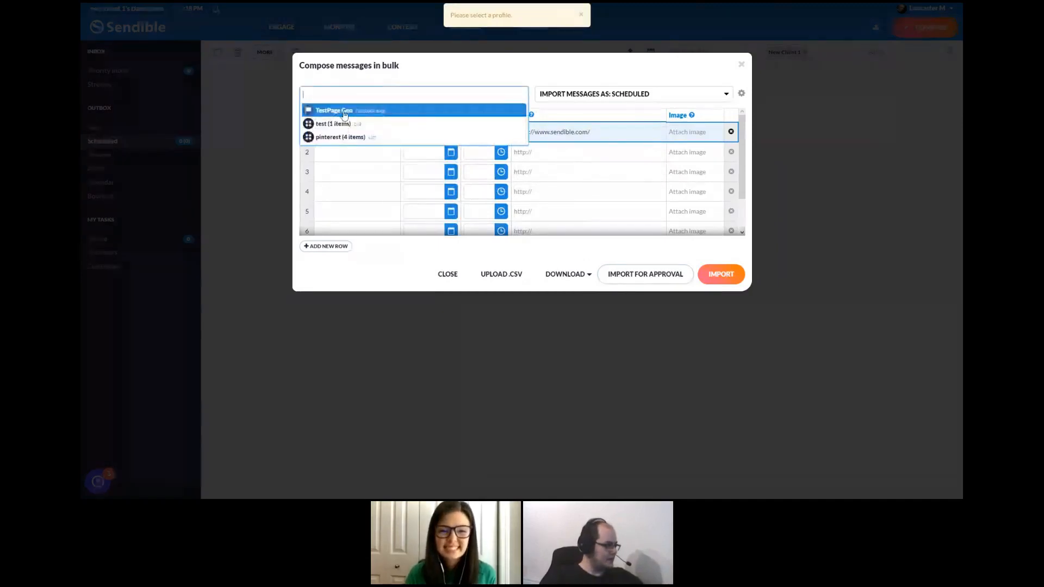
{"action": "left_click", "coordinate": [342, 111]}
{"action": "left_click", "coordinate": [719, 287]}
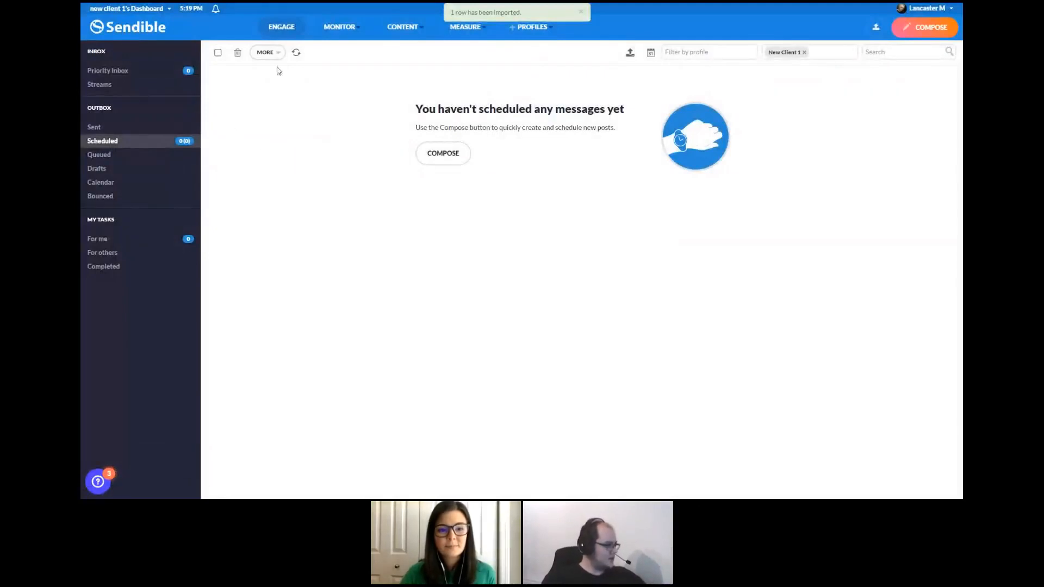
{"action": "left_click", "coordinate": [295, 53]}
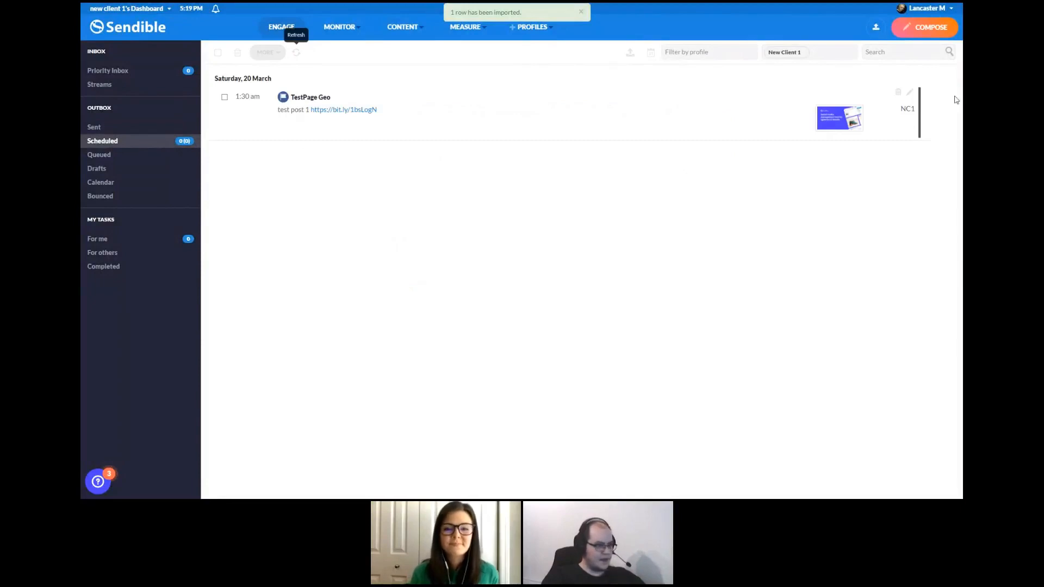
Open the scheduled "test post 1" message for editing to examine its shortened link and link preview, and close it without changes.
{"action": "left_click", "coordinate": [910, 95]}
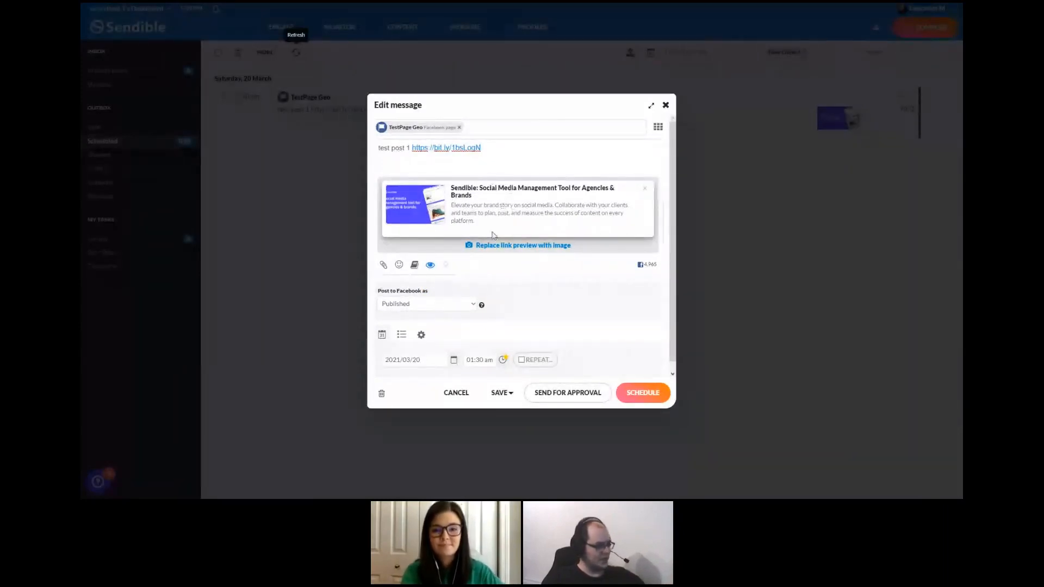
{"action": "left_click", "coordinate": [432, 266]}
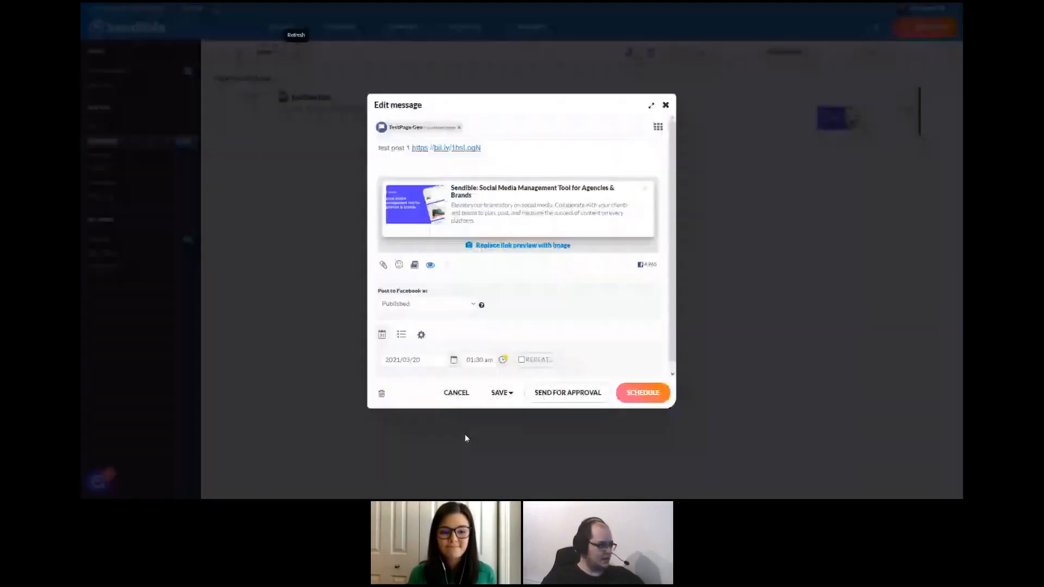
{"action": "left_click", "coordinate": [942, 28]}
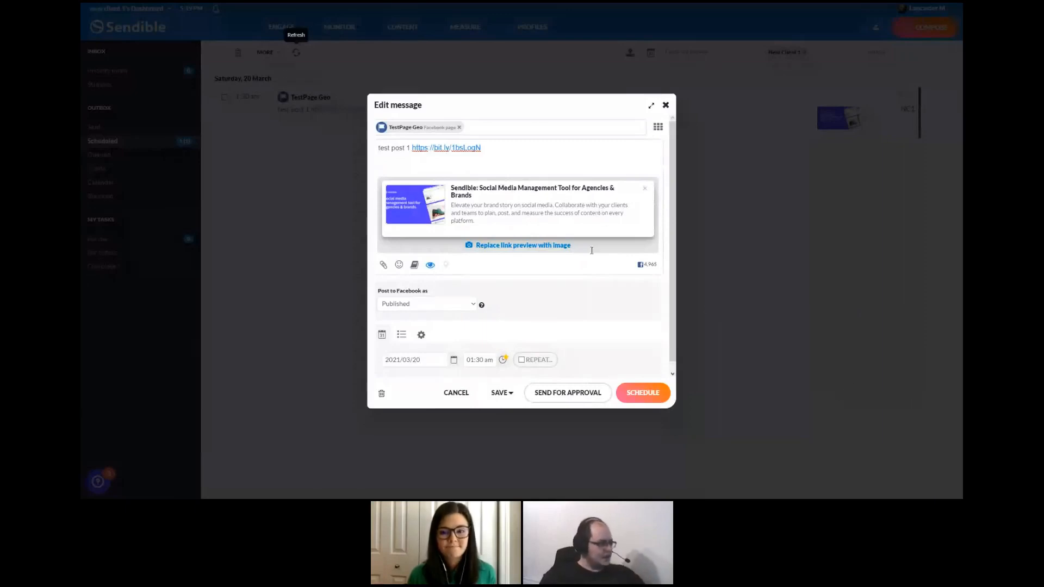
{"action": "left_click", "coordinate": [666, 105]}
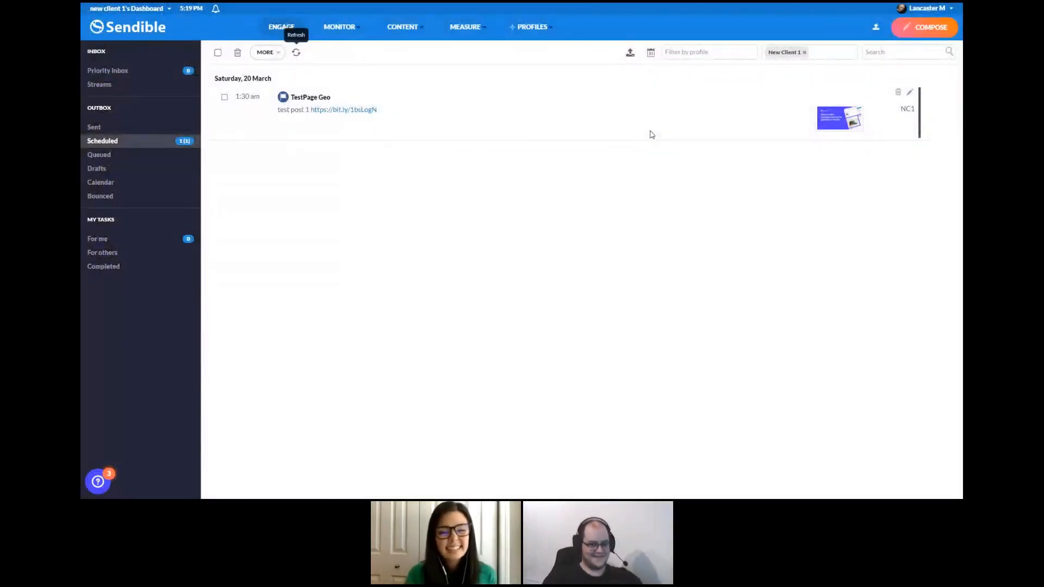
Start a new bulk message composition and set its messages to be imported as queued in My Queue.
{"action": "left_click", "coordinate": [869, 31]}
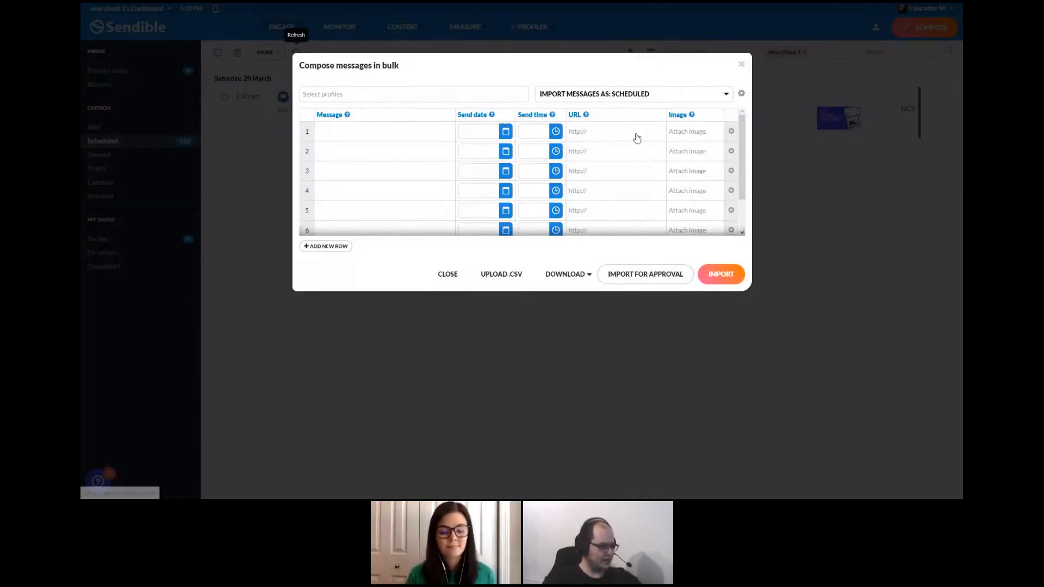
{"action": "mouse_move", "coordinate": [583, 141]}
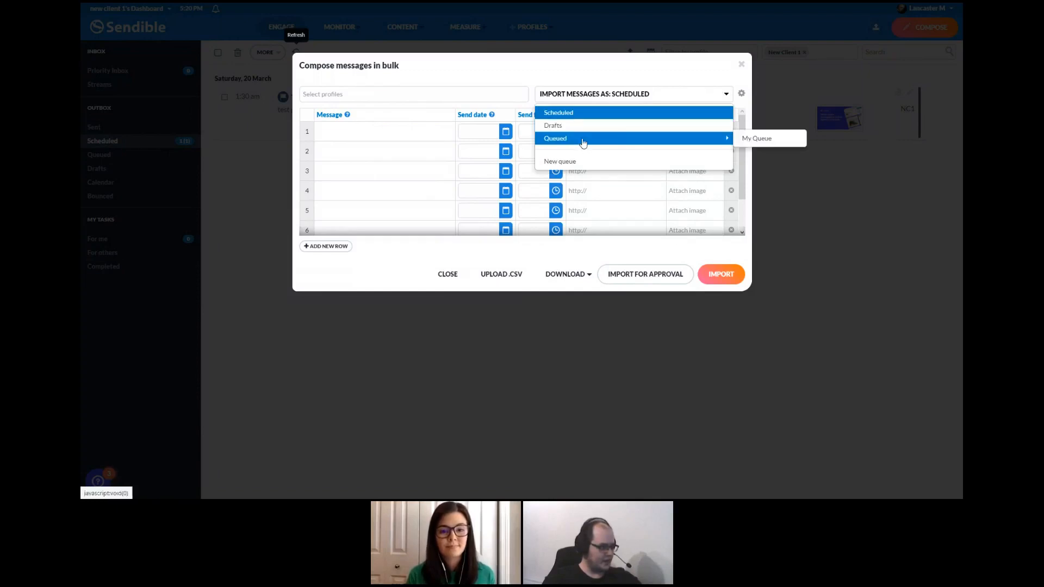
{"action": "left_click", "coordinate": [783, 140]}
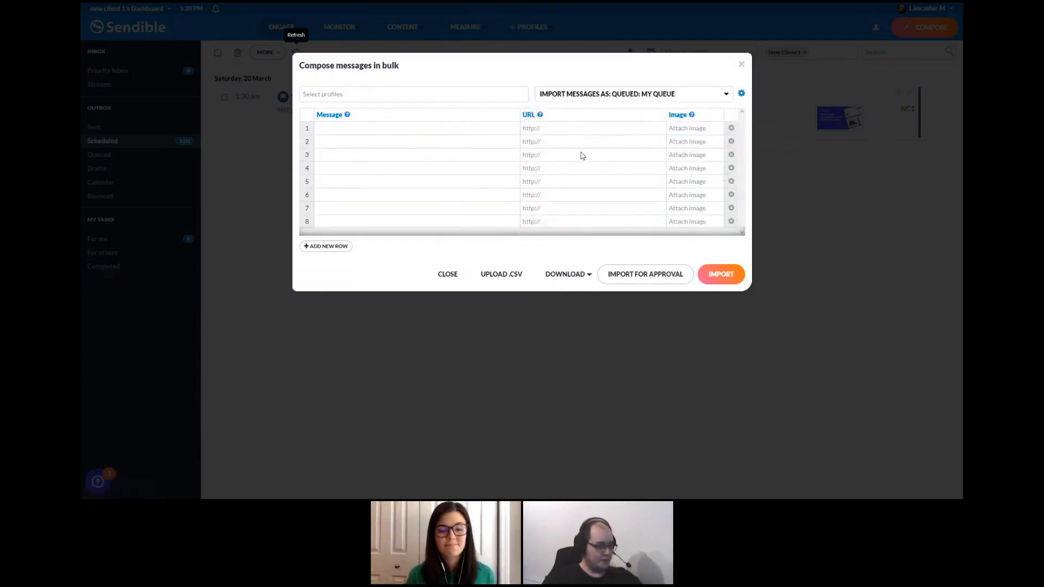